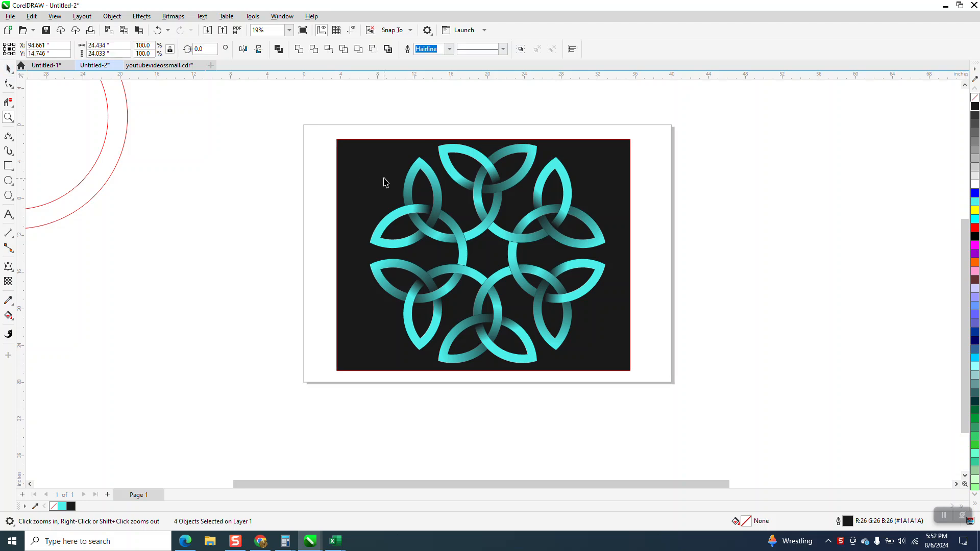
Step: Move the finished knot artwork off the page, and draw a hexagon about 11.4 inches high centred on the page
drag(448, 218, 792, 267)
scroll(477, 275, down, 2)
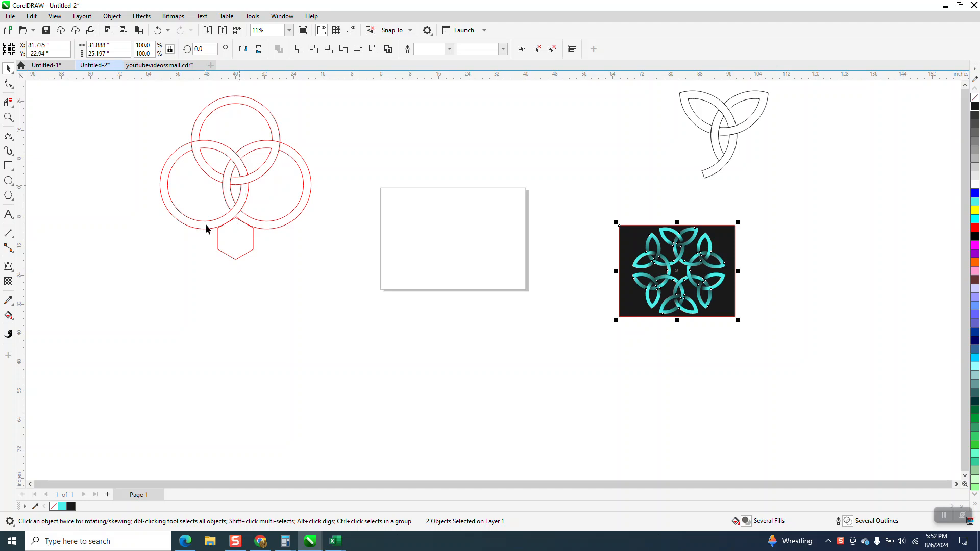
click(12, 202)
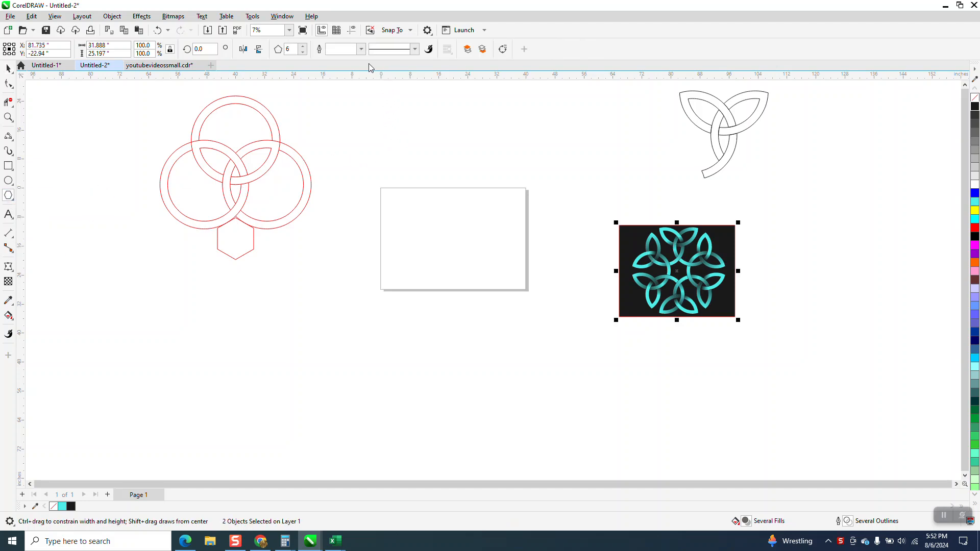
drag(481, 219, 526, 243)
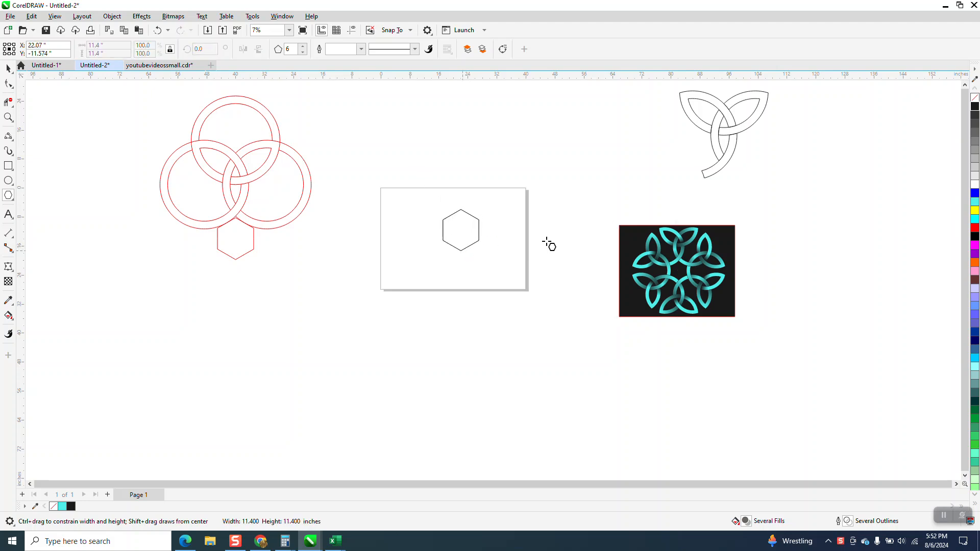
key(p)
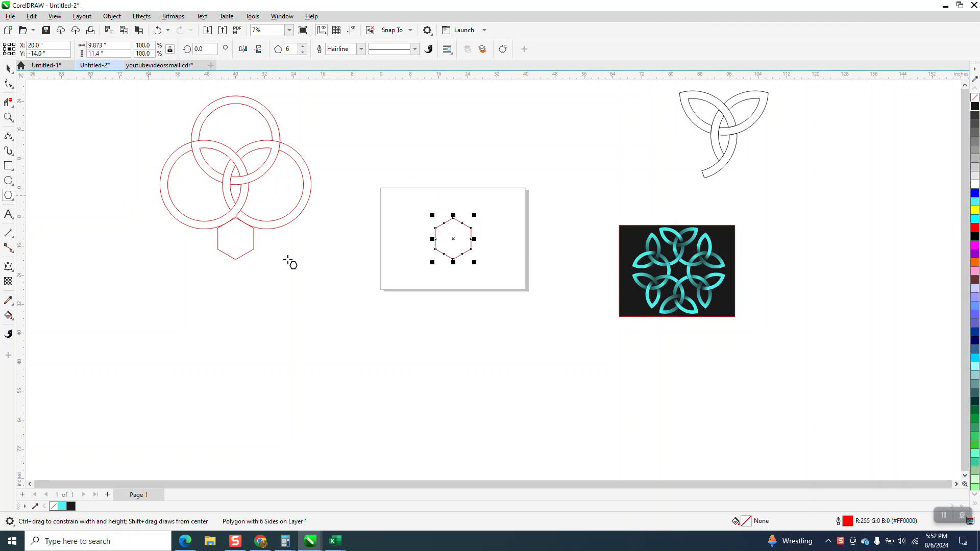
Step: Draw a circle about 25.8 inches in diameter and centre it on the page around the hexagon
click(9, 181)
drag(370, 234, 298, 331)
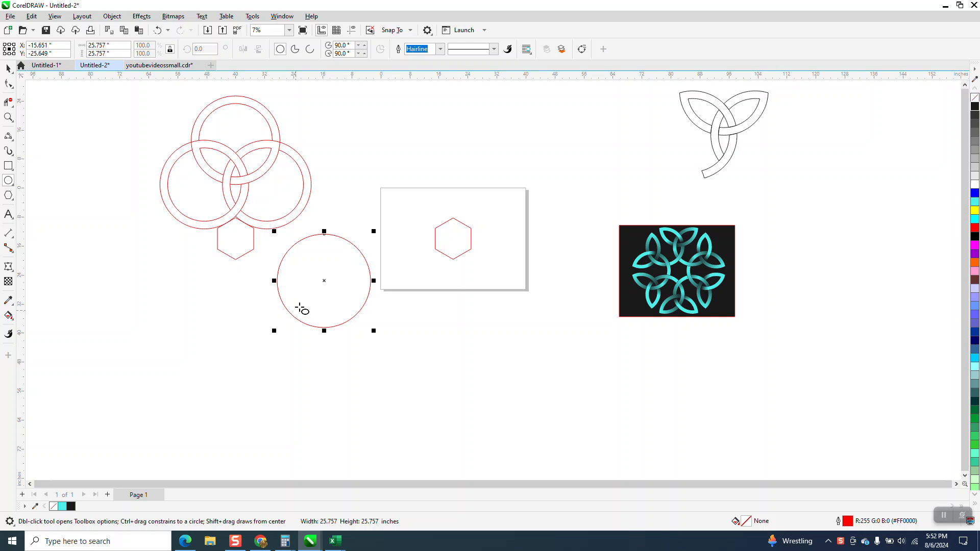
key(p)
Step: Make a smaller concentric copy of the circle, about 21.9 inches in diameter, to form a ring
click(9, 117)
drag(387, 180, 574, 296)
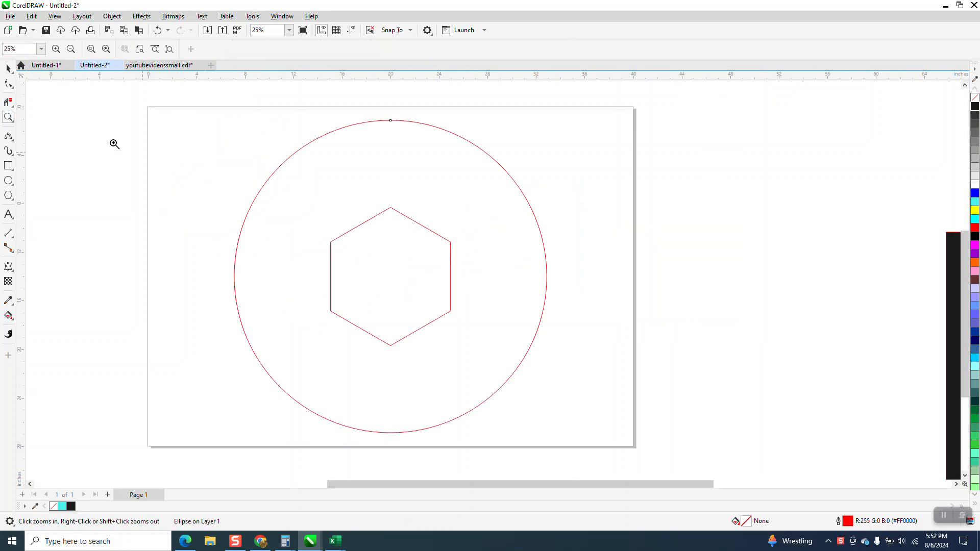
click(8, 68)
click(434, 124)
key(space)
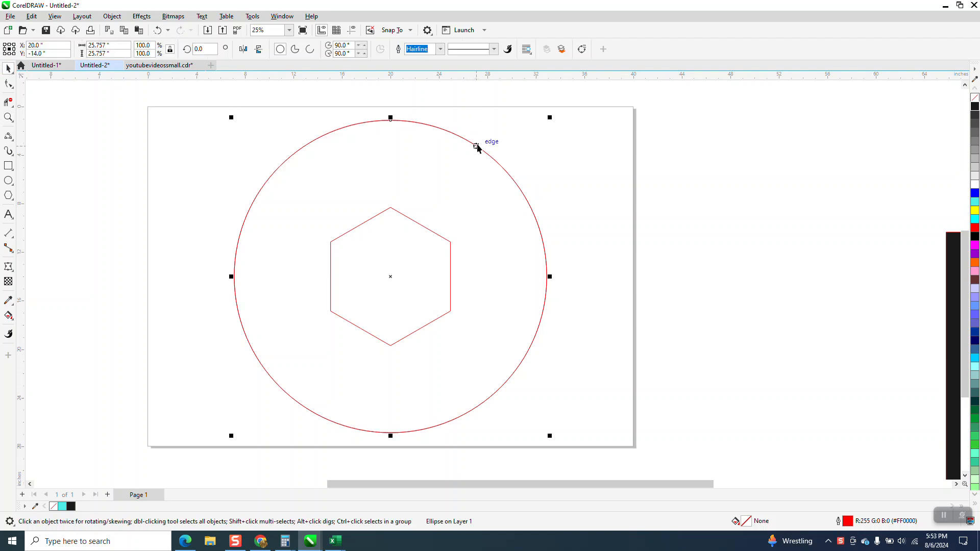
drag(550, 118, 542, 137)
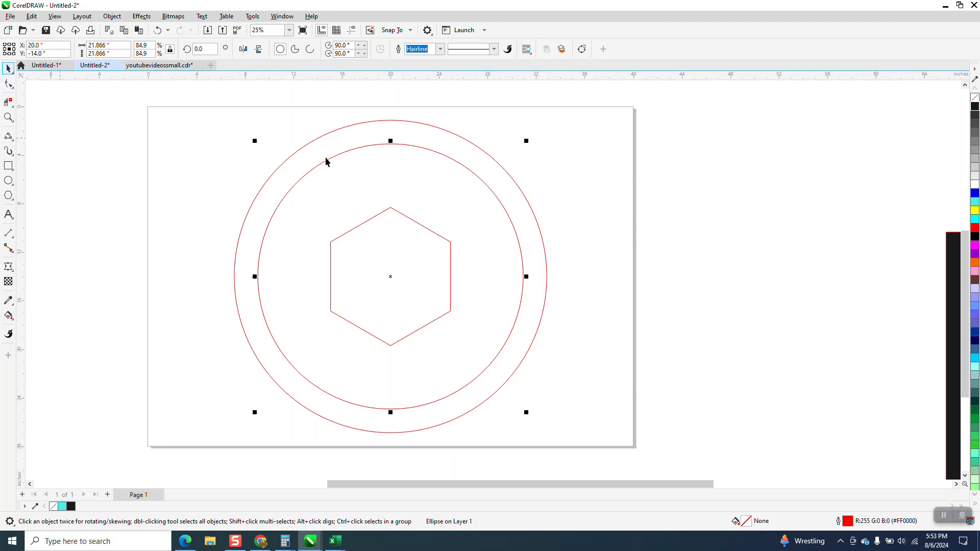
Step: Shift the hexagon 60 inches left off the page and group the two concentric circles into one ring
drag(183, 98, 650, 473)
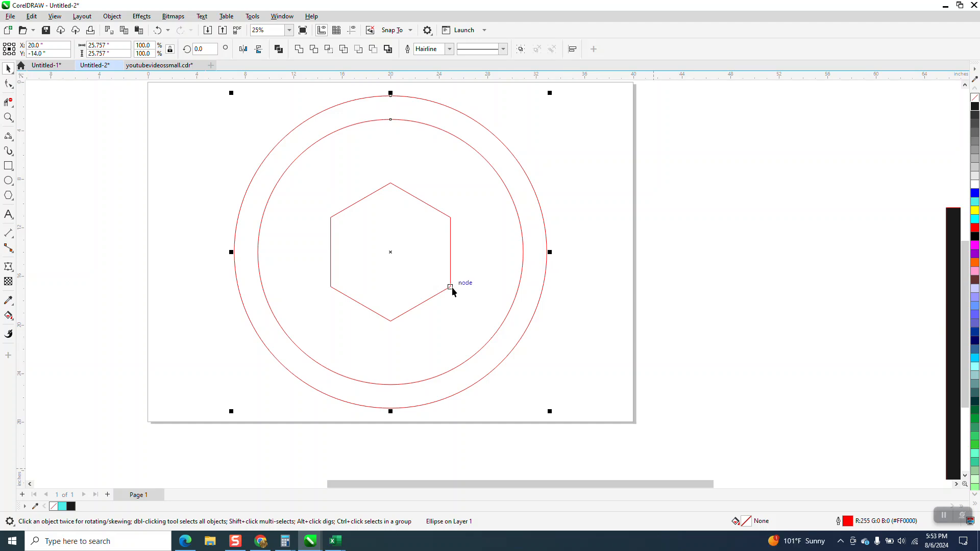
scroll(514, 285, down, 1)
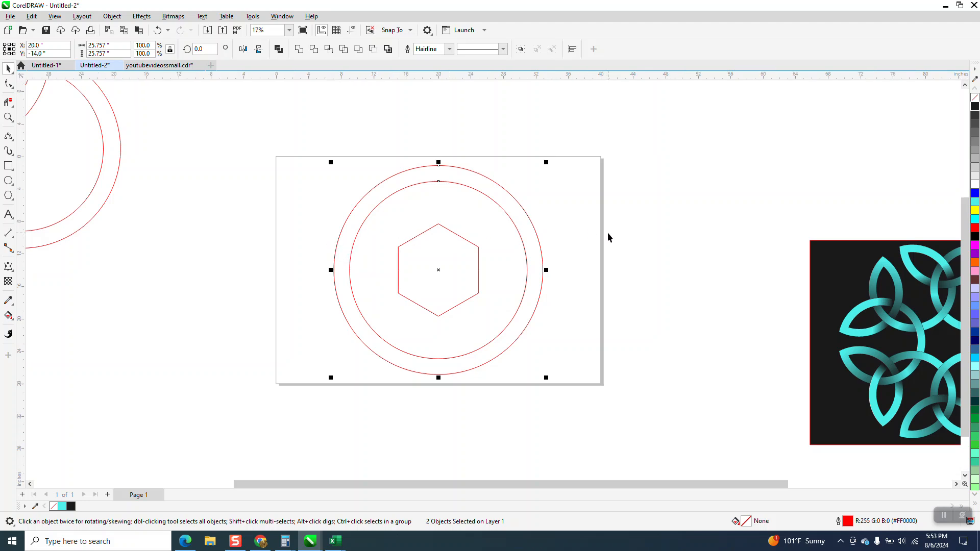
click(468, 260)
click(479, 250)
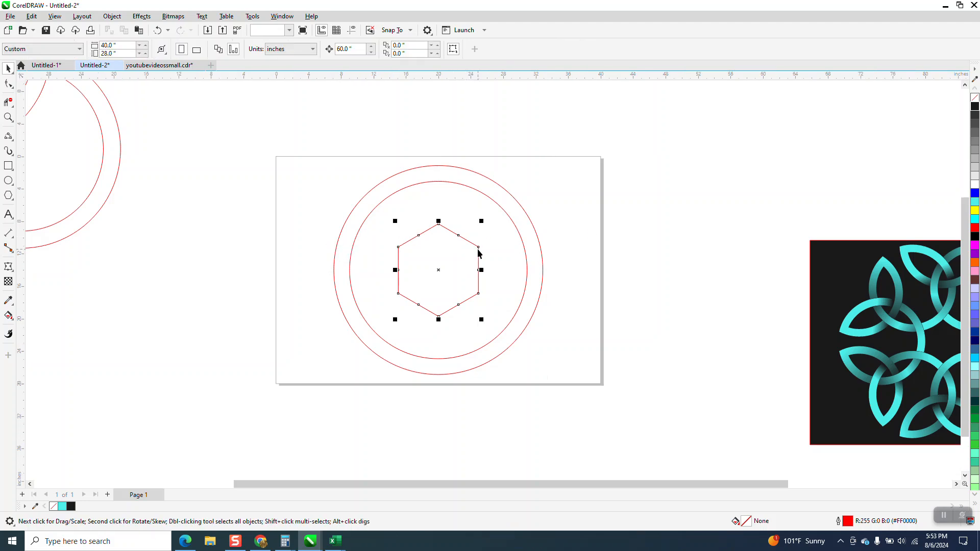
key(Left)
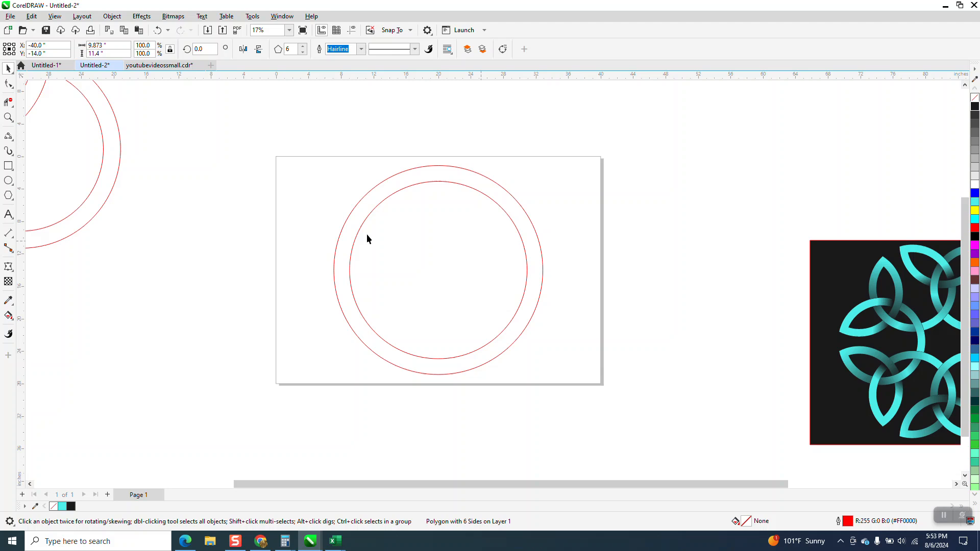
drag(289, 146, 621, 402)
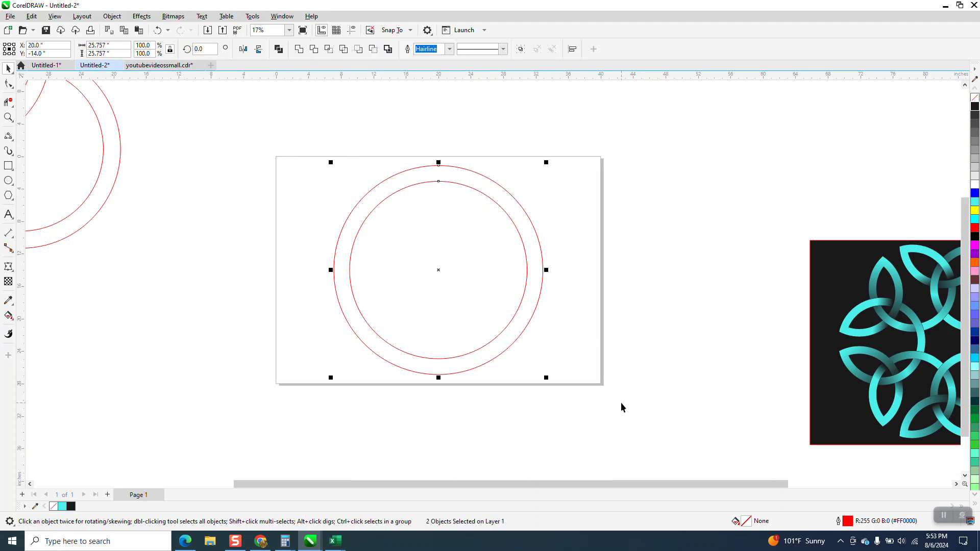
key(ctrl+g)
Step: Shift the older grouped circle design 60 inches further left, and return the loose hexagon 60 inches right to the page centre
scroll(648, 450, down, 1)
click(265, 347)
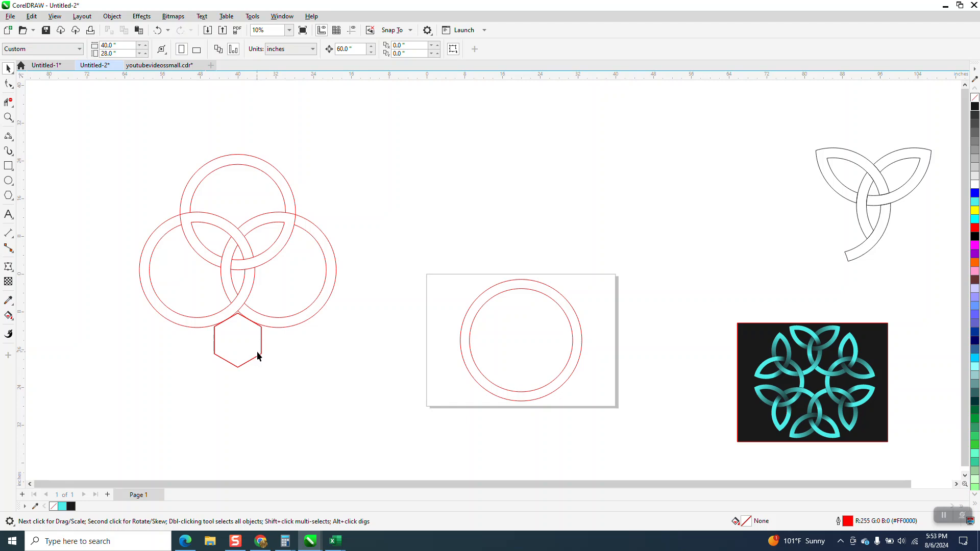
click(261, 354)
key(Left)
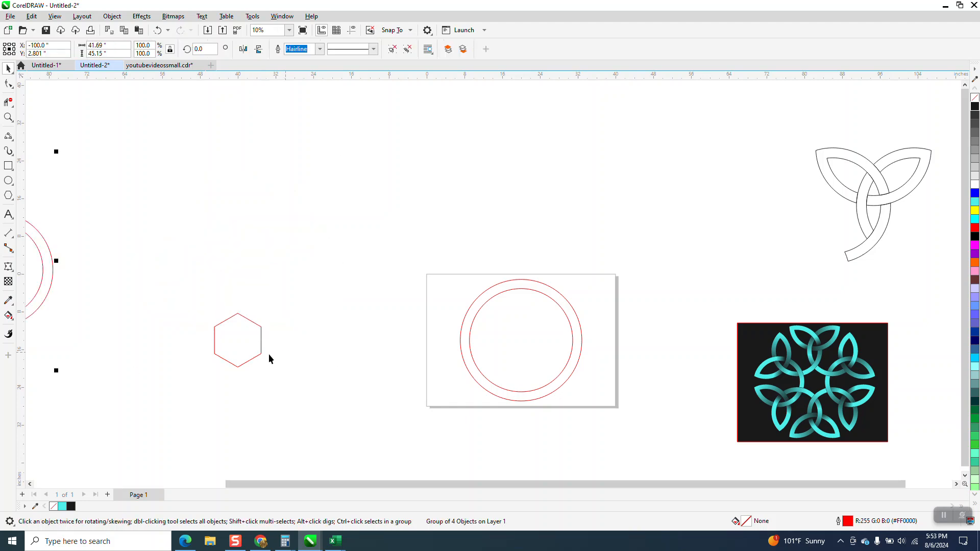
click(360, 360)
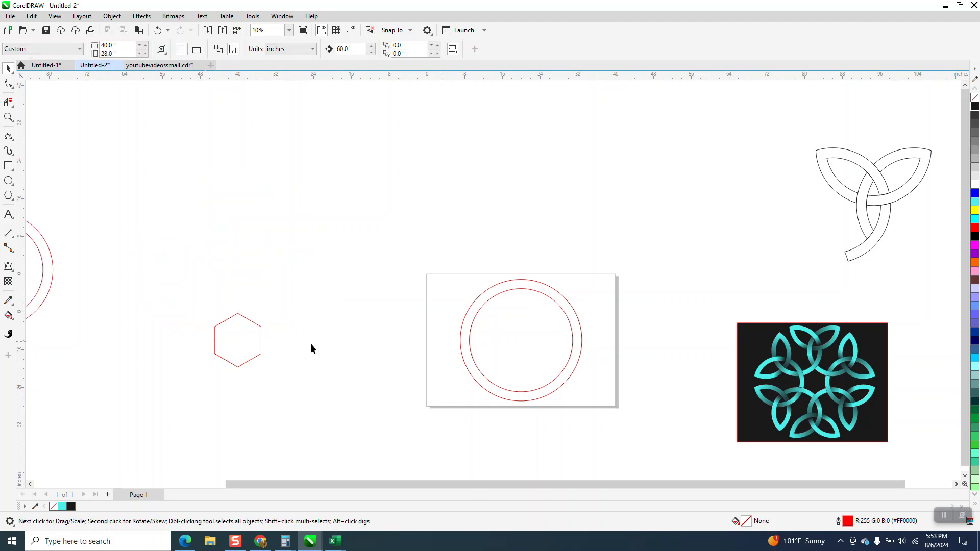
click(262, 349)
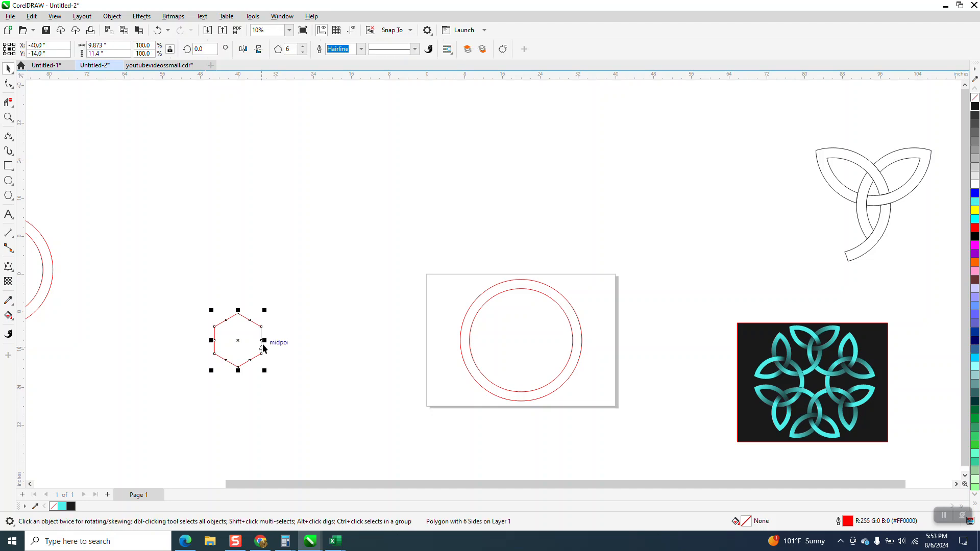
key(Right)
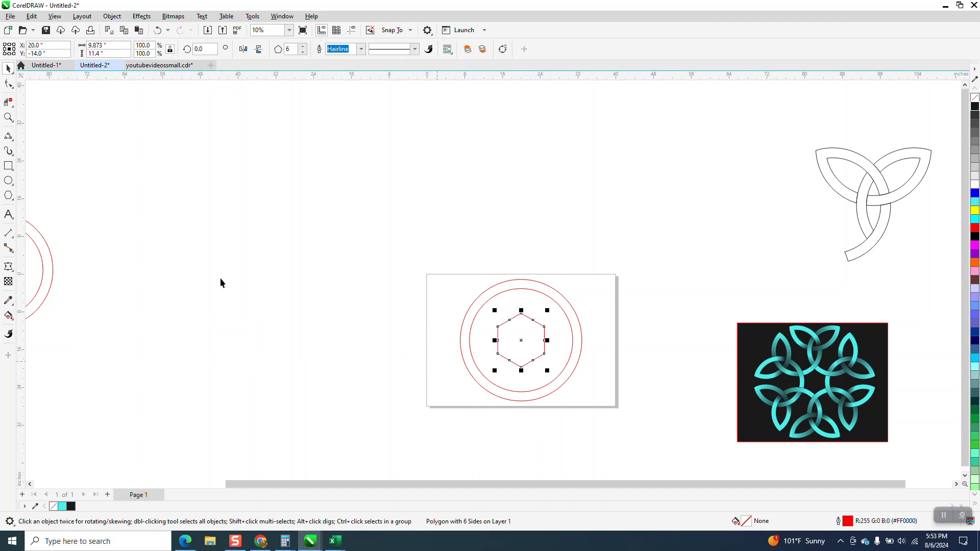
Step: Move the grouped ring to the right so its left edge snaps to the midpoint of the hexagon's right side
click(8, 118)
drag(438, 253, 675, 432)
click(8, 68)
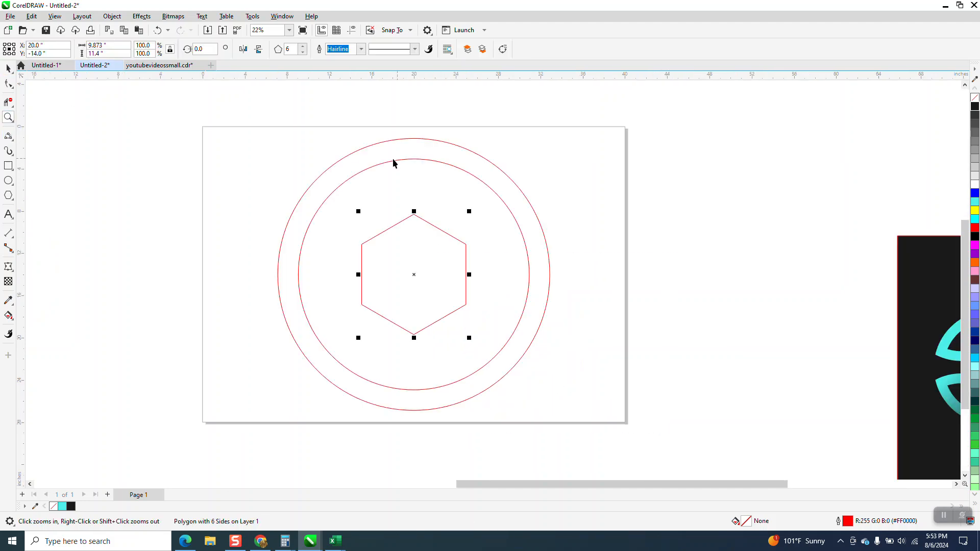
key(space)
click(299, 264)
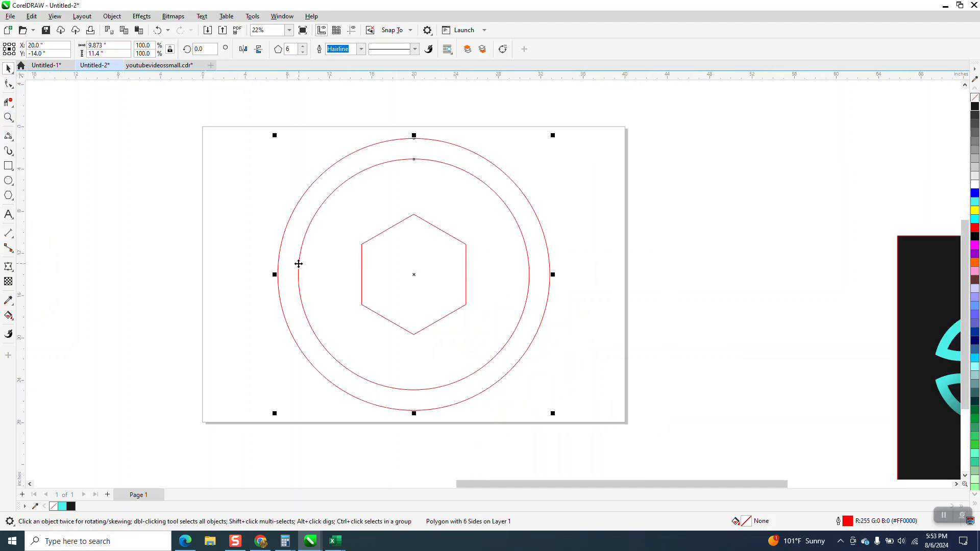
drag(278, 263, 466, 276)
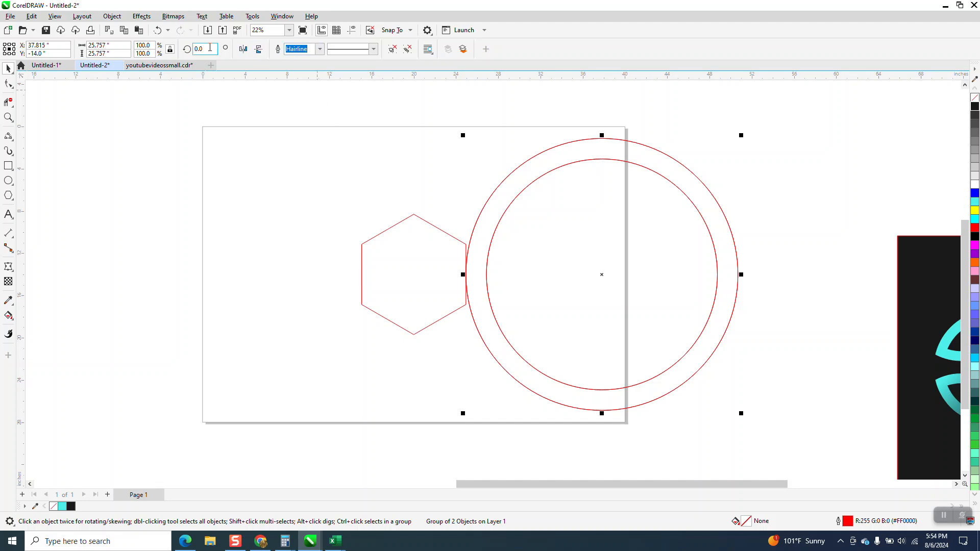
Step: Create three rotated copies of the ring around the hexagon's centre at 60-degree increments
text(60)
key(Return)
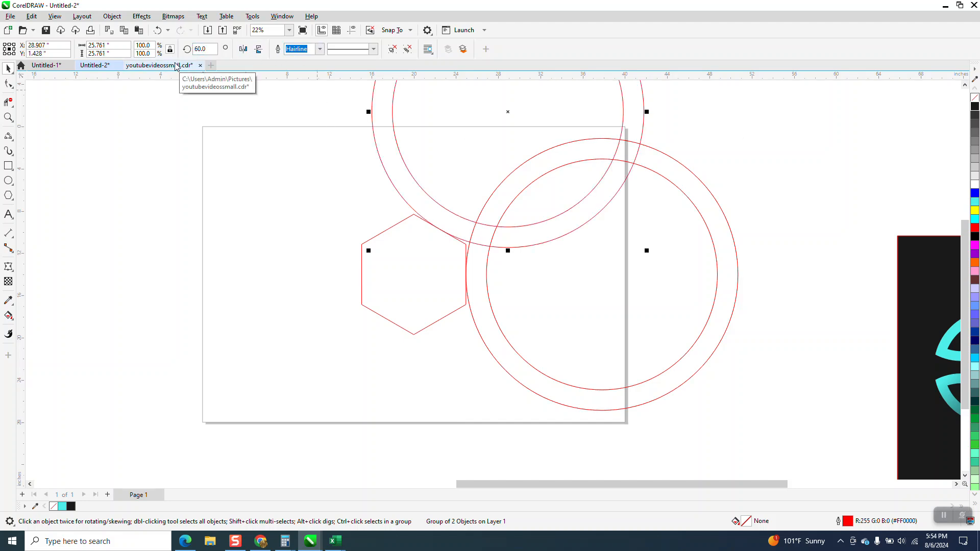
key(ctrl+r)
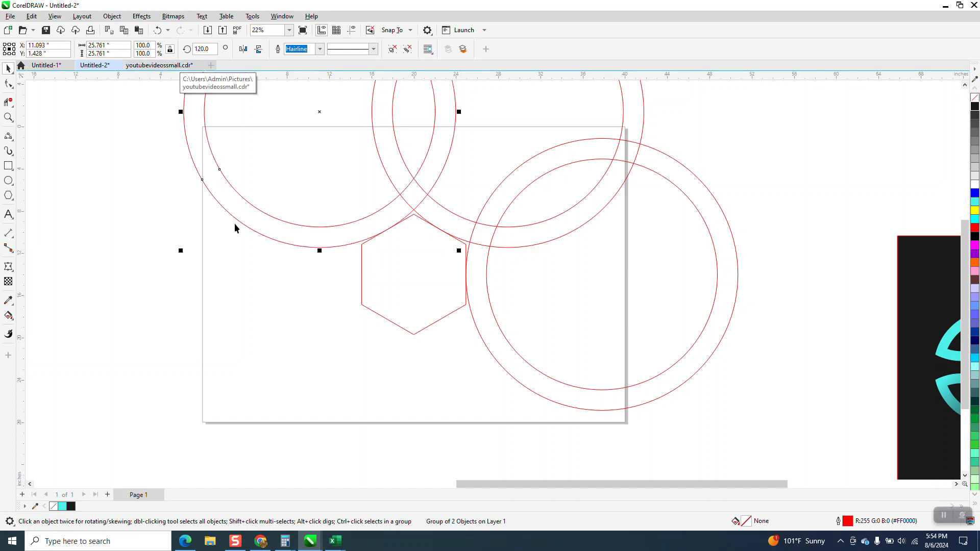
scroll(291, 284, down, 1)
scroll(368, 295, down, 1)
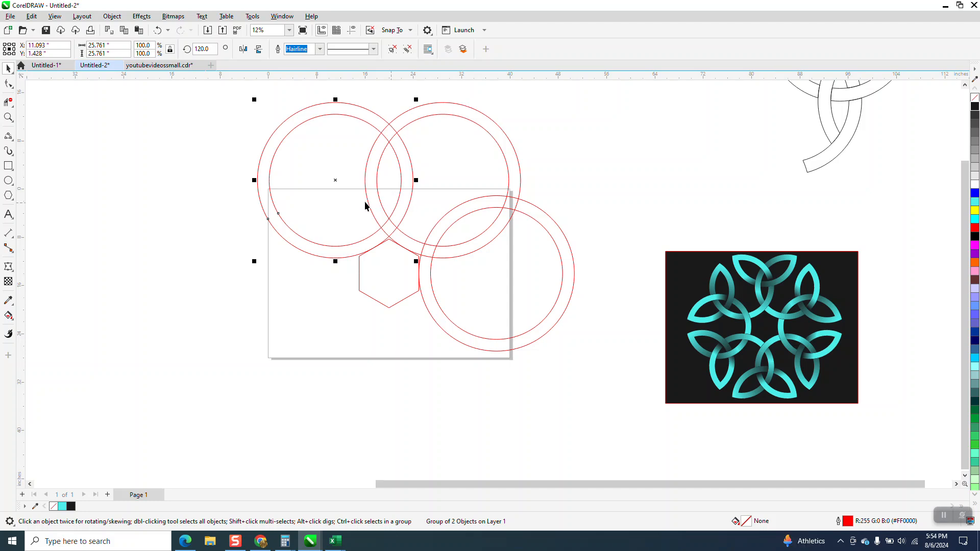
key(ctrl+r)
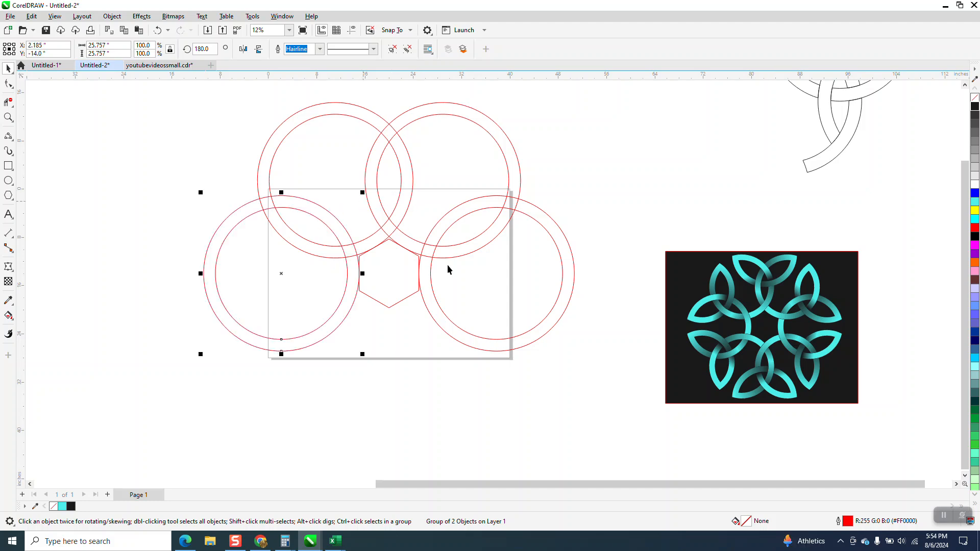
Step: Place a copy of the unrotated ring from the hexagon's right side in the empty area above the finished artwork
click(552, 319)
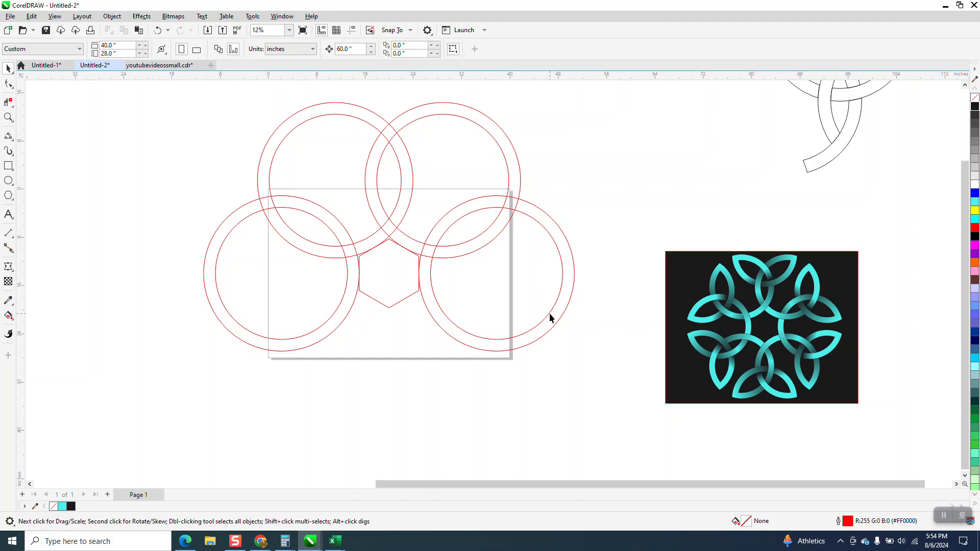
click(549, 313)
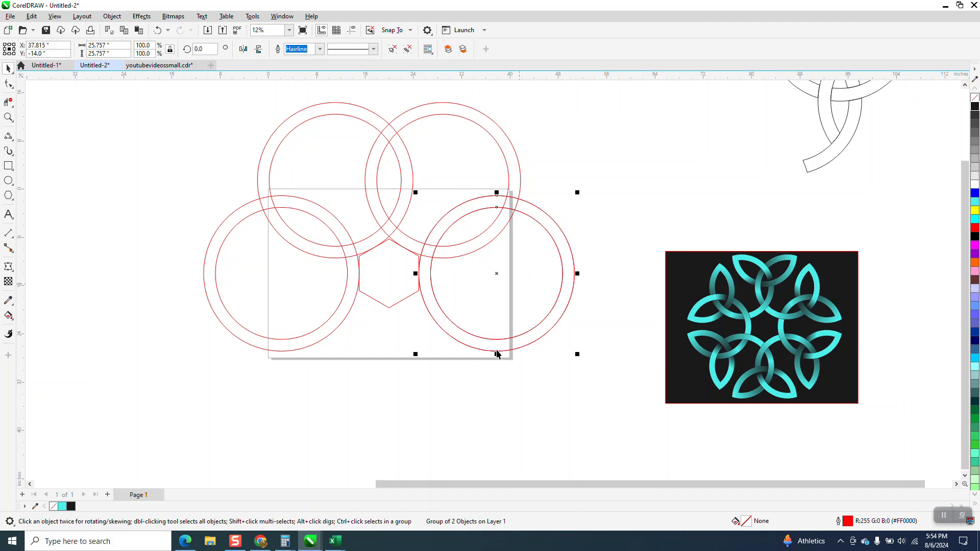
drag(499, 346, 679, 200)
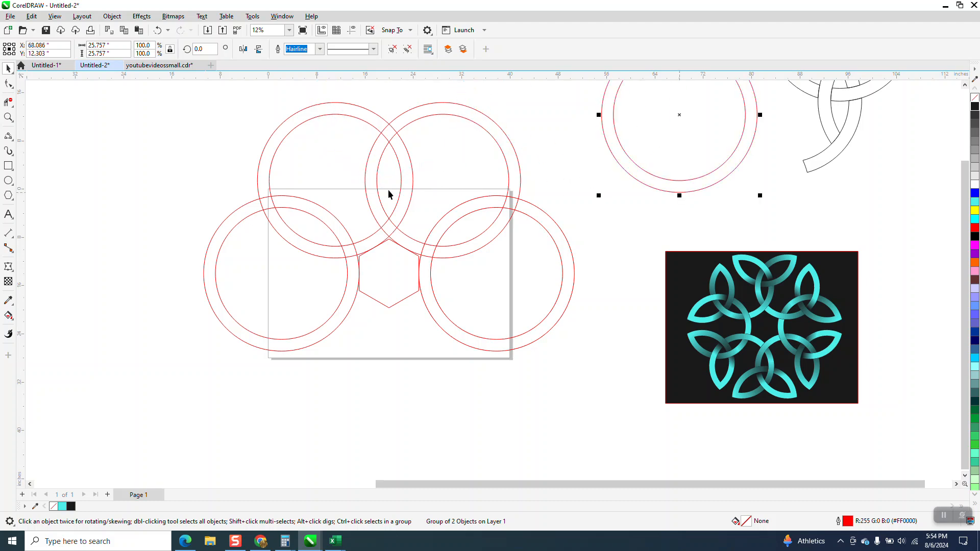
Step: Smart Fill the lens-shaped overlap between the two upper rings' inner circles with turquoise
click(10, 319)
click(53, 329)
click(386, 181)
Step: Snap the bottom of the spare ring to the centre of the filled lens, and delete the lens
click(9, 68)
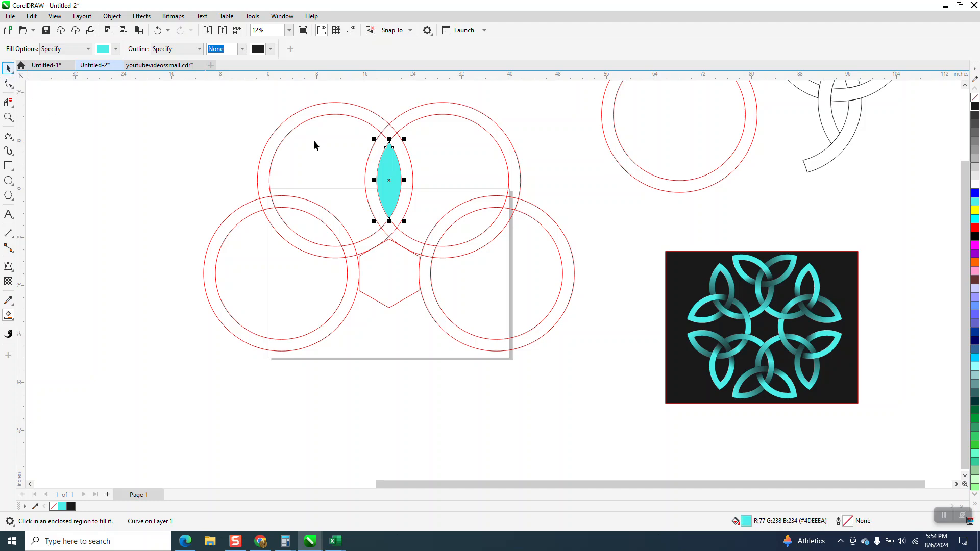
click(676, 190)
click(678, 192)
drag(679, 193, 388, 181)
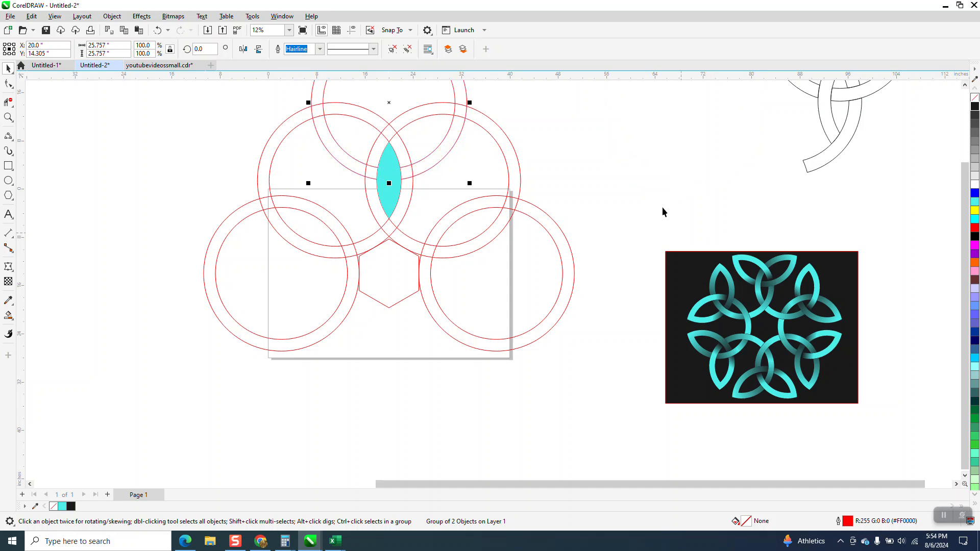
click(390, 160)
key(Delete)
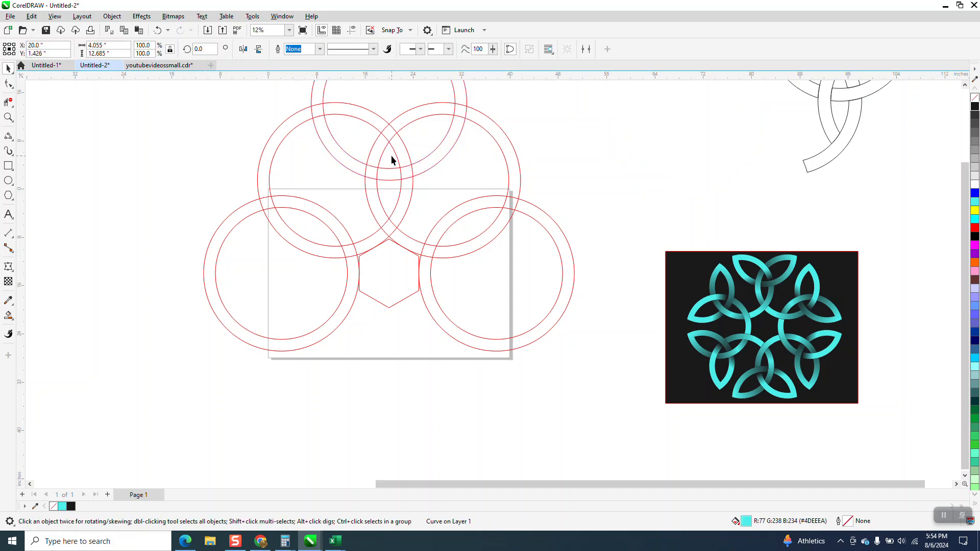
Step: Move the whole black trefoil outline next to the top ring of the new construction as a reference
scroll(424, 268, down, 2)
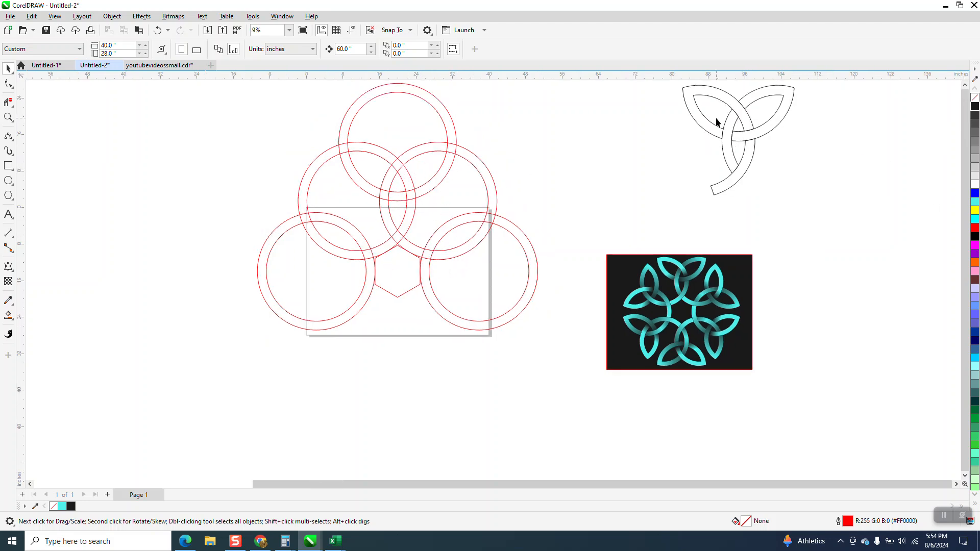
click(748, 136)
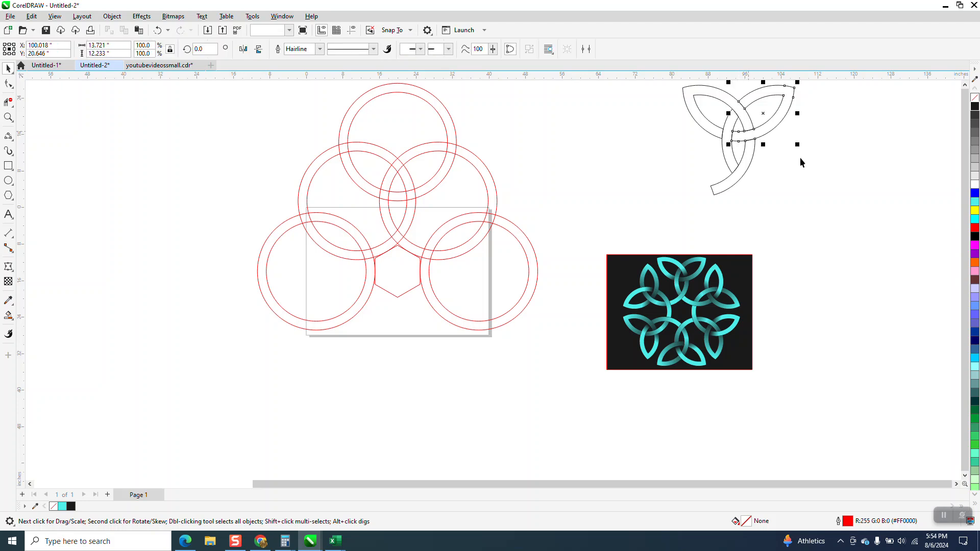
scroll(762, 141, down, 2)
drag(706, 90, 817, 190)
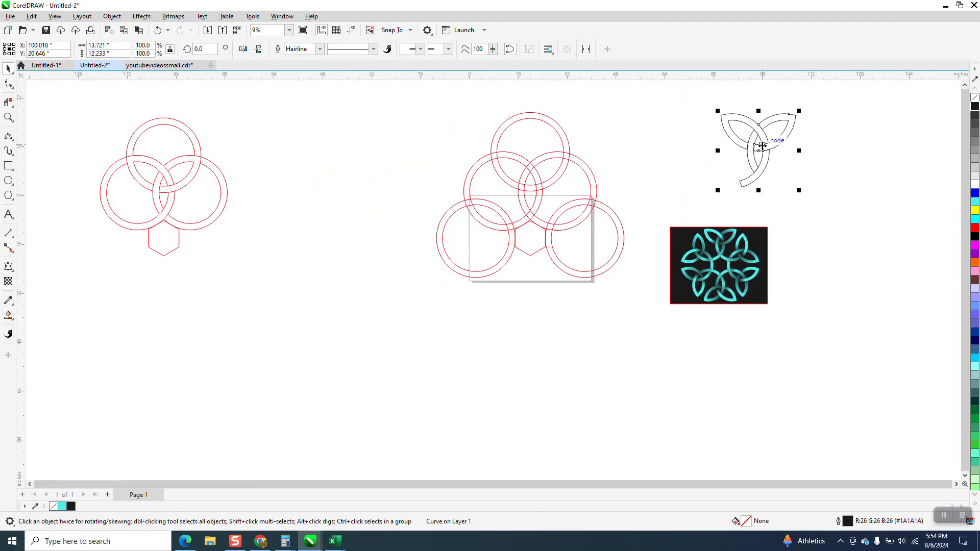
mouse_move(760, 145)
mouse_down()
mouse_move(648, 146)
mouse_move(631, 156)
mouse_up()
key(z)
drag(433, 104, 791, 309)
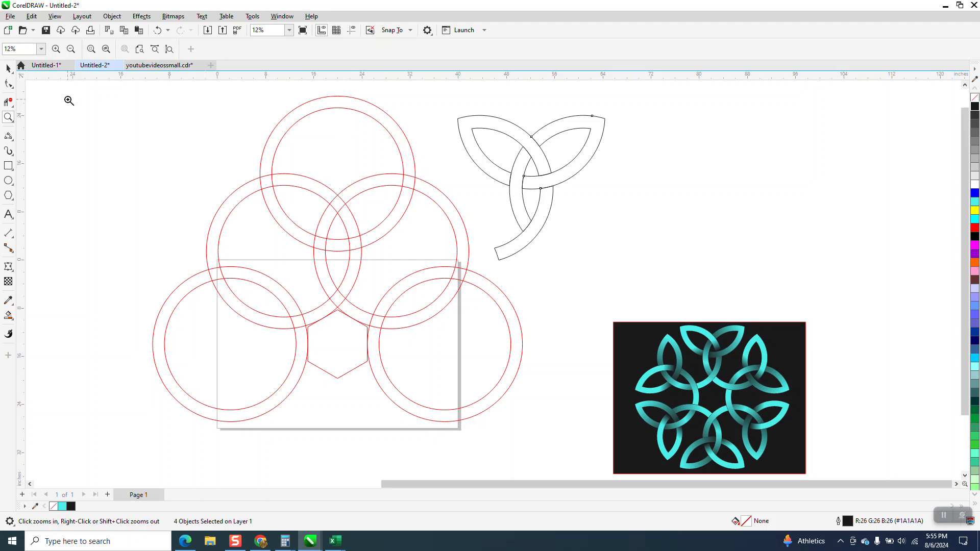
Step: Use Virtual Segment Delete to remove the top ring's upper arcs and the segments hidden behind the weave where the three upper rings cross
click(4, 103)
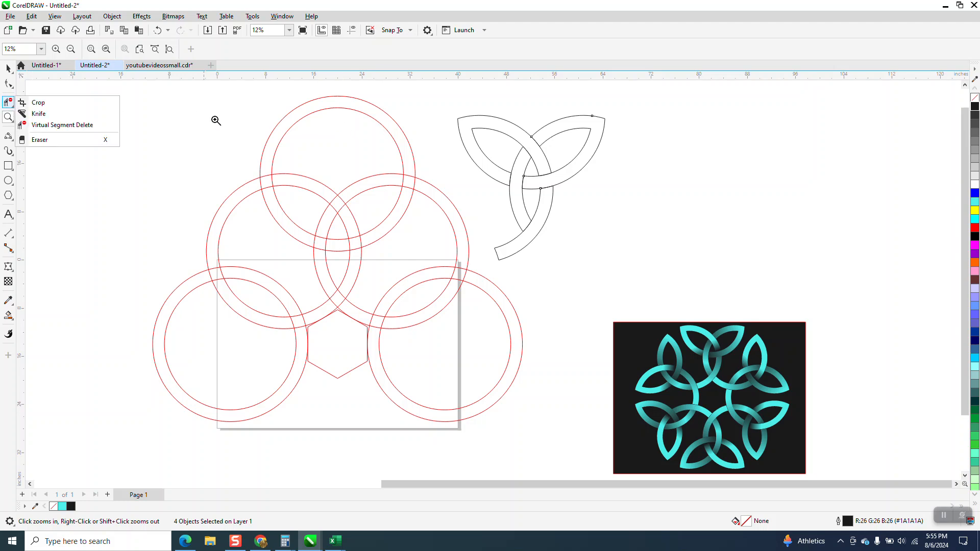
click(65, 125)
drag(229, 123, 436, 145)
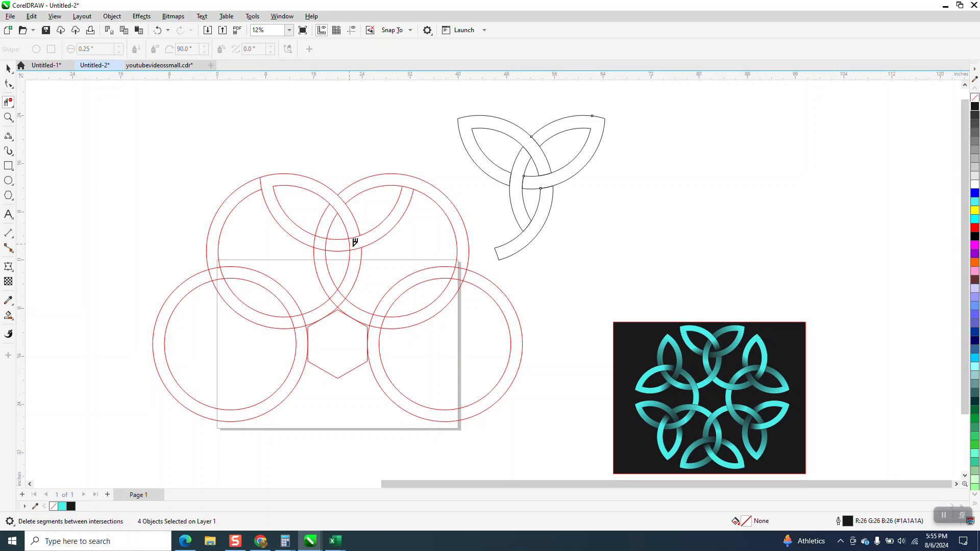
click(320, 236)
click(320, 249)
Step: Move the black trefoil outline well clear of the red construction, and group the rings and hexagon
scroll(355, 282, down, 1)
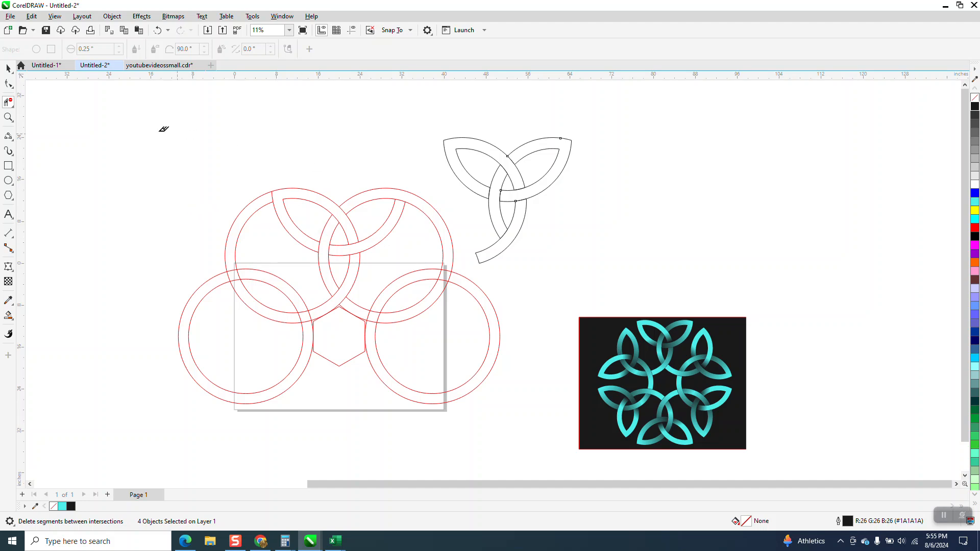
click(9, 70)
drag(444, 149, 676, 150)
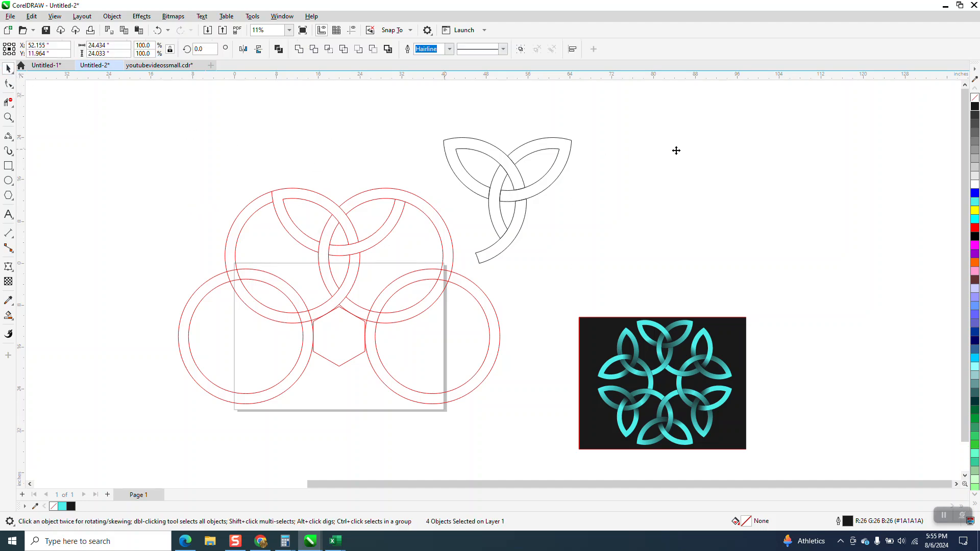
drag(528, 396, 534, 434)
key(ctrl+g)
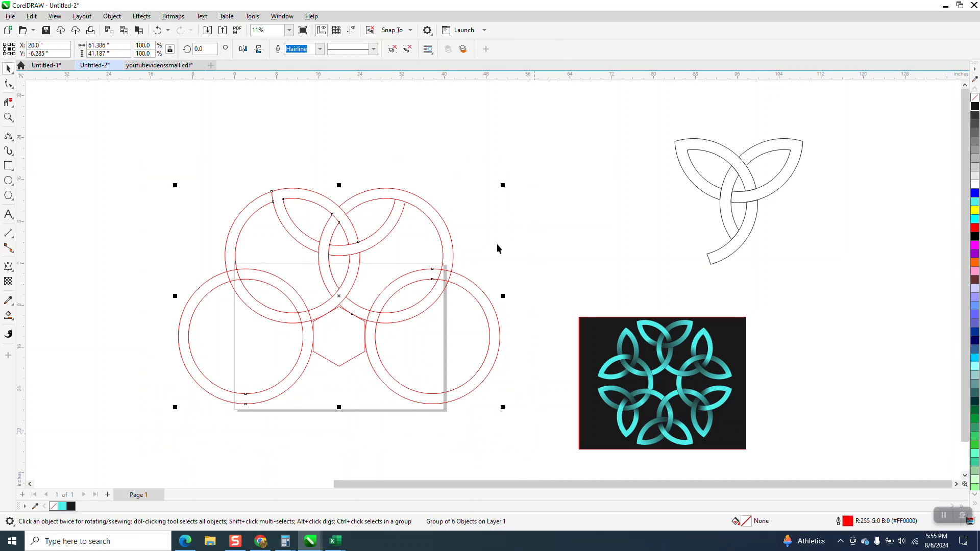
Step: Set the Smart Fill colour to orange from the RGB palette
click(17, 316)
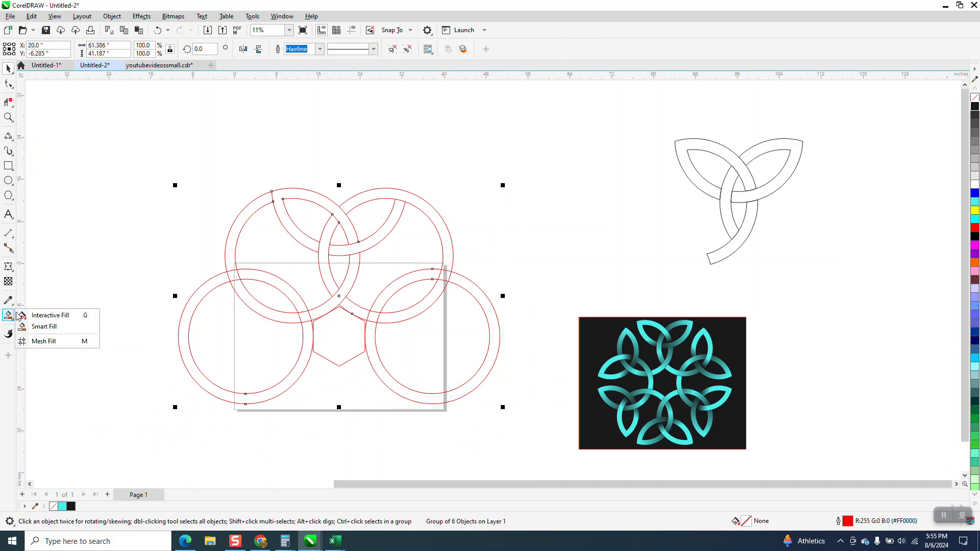
click(56, 329)
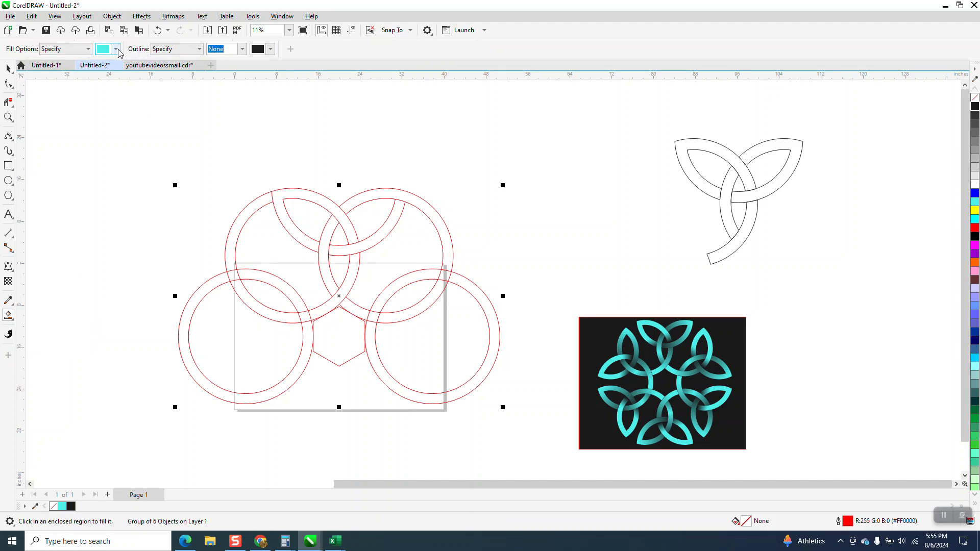
click(116, 51)
click(135, 125)
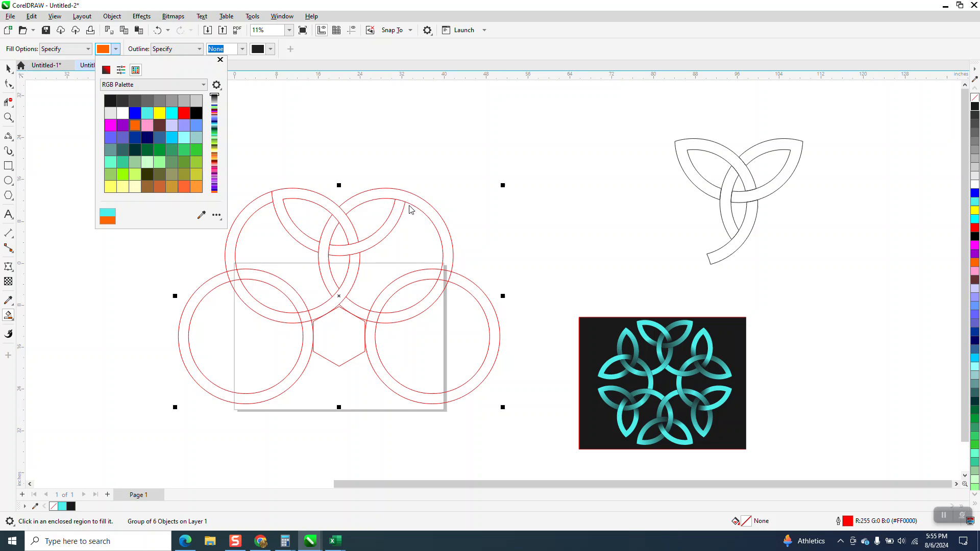
Step: Undo the grouping of the red construction and the move of the black trefoil outline
click(158, 38)
click(158, 31)
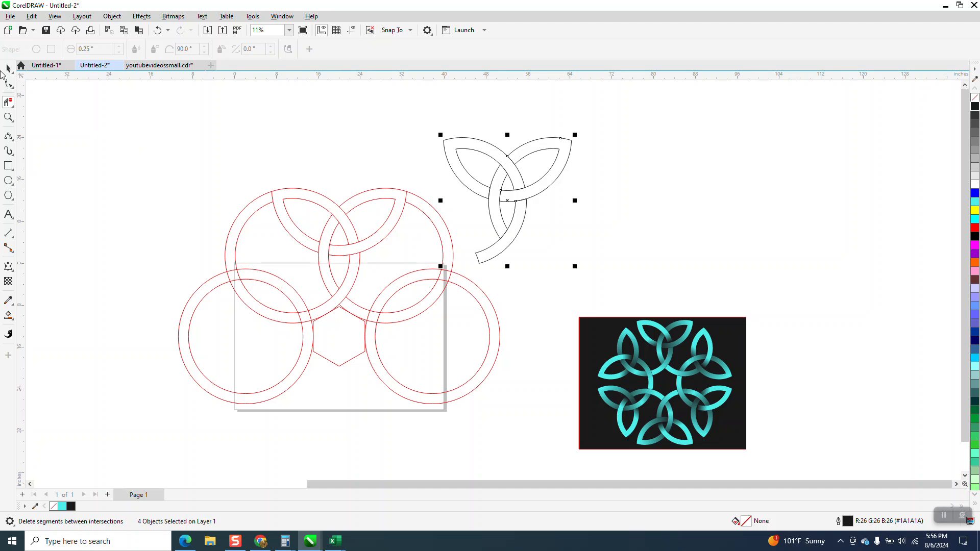
Step: Move all pieces of the black trefoil outline away from the red construction, into the empty area above the finished artwork
click(265, 204)
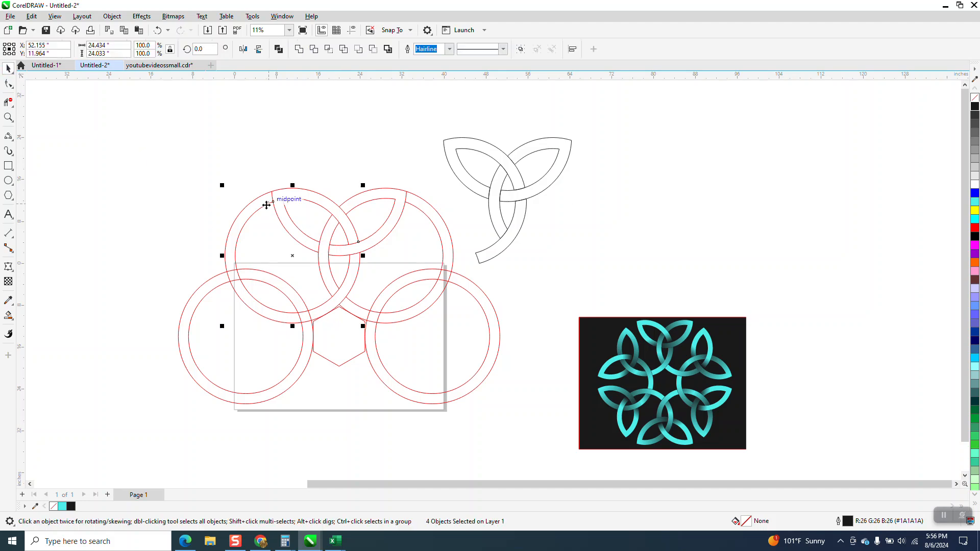
scroll(237, 178, down, 2)
drag(416, 172, 524, 165)
click(440, 188)
click(579, 182)
click(454, 193)
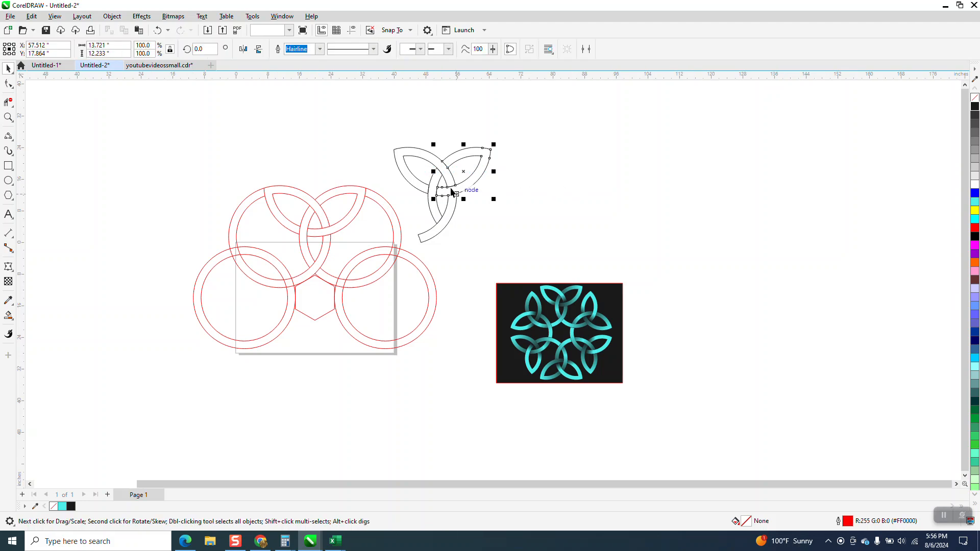
drag(383, 115, 494, 255)
drag(445, 195, 607, 176)
Step: Group the red rings and hexagon, and Smart Fill the trefoil's two leaves and lower stem bands with orange
drag(164, 154, 471, 405)
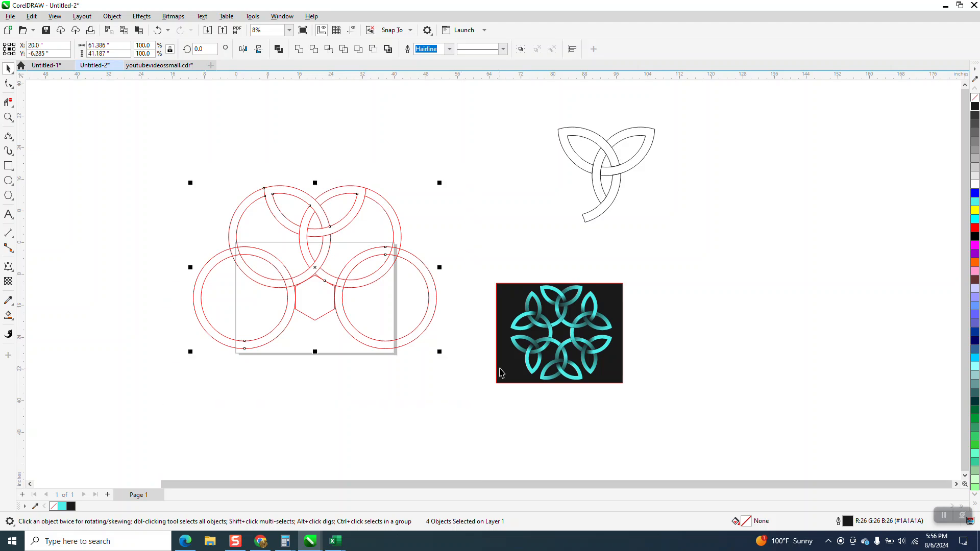
key(ctrl+g)
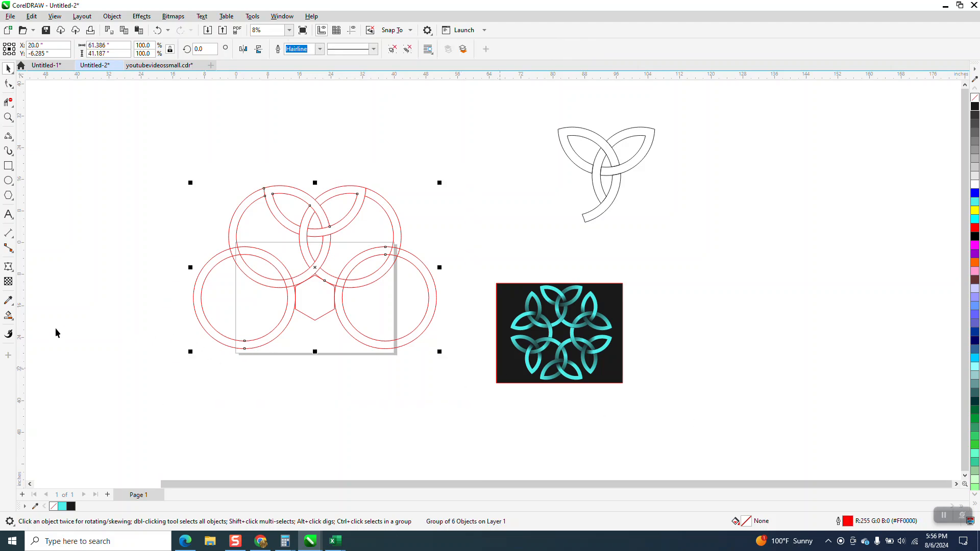
click(317, 207)
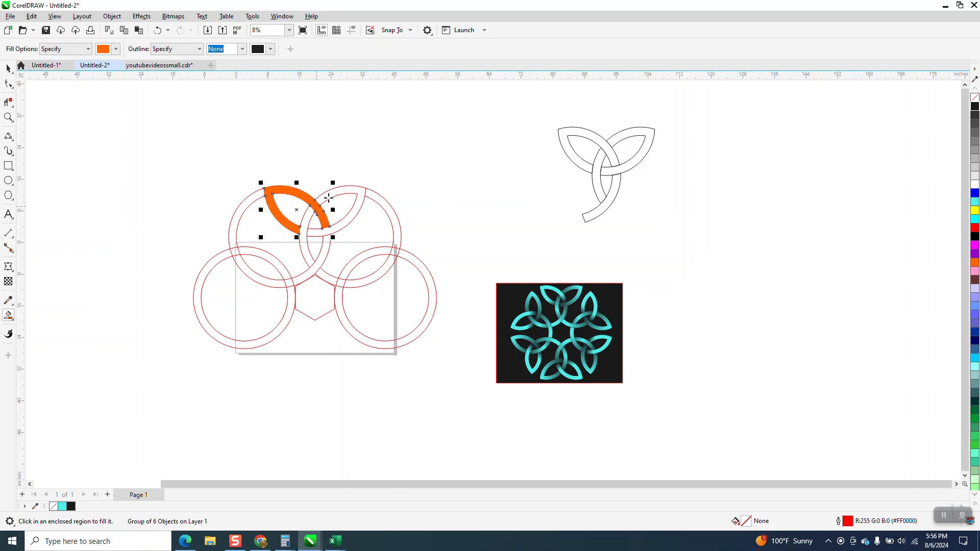
click(317, 228)
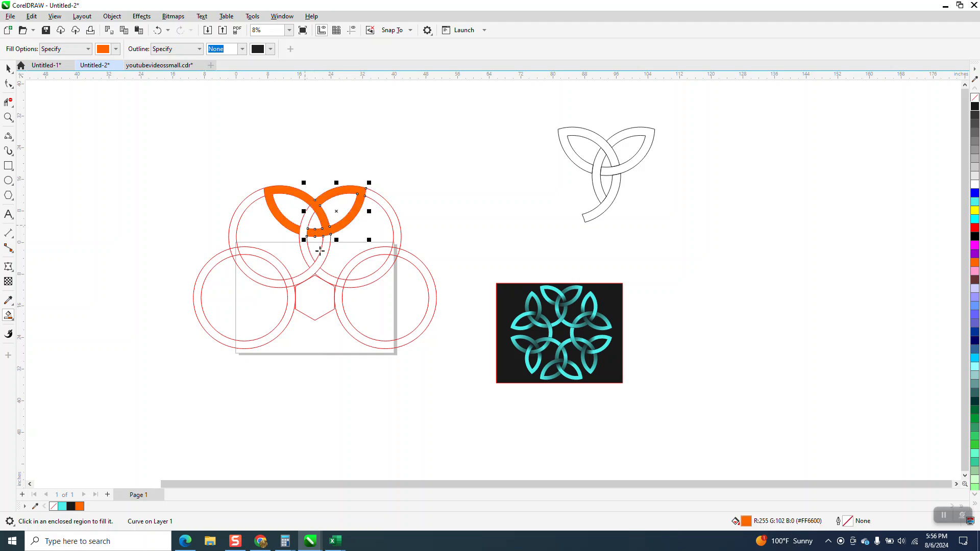
click(315, 247)
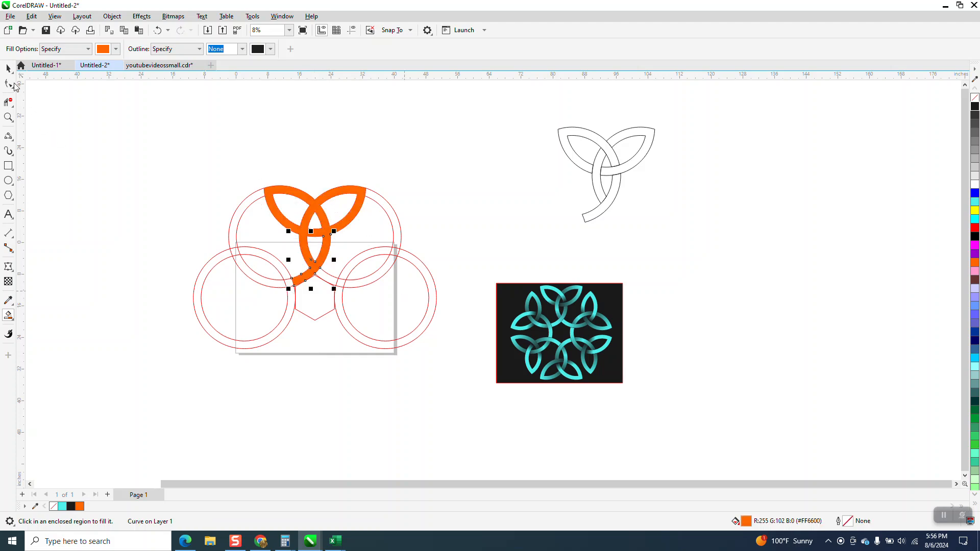
Step: Shift the grouped red construction horizontally to X -100 inches, away from the orange trefoil
click(438, 278)
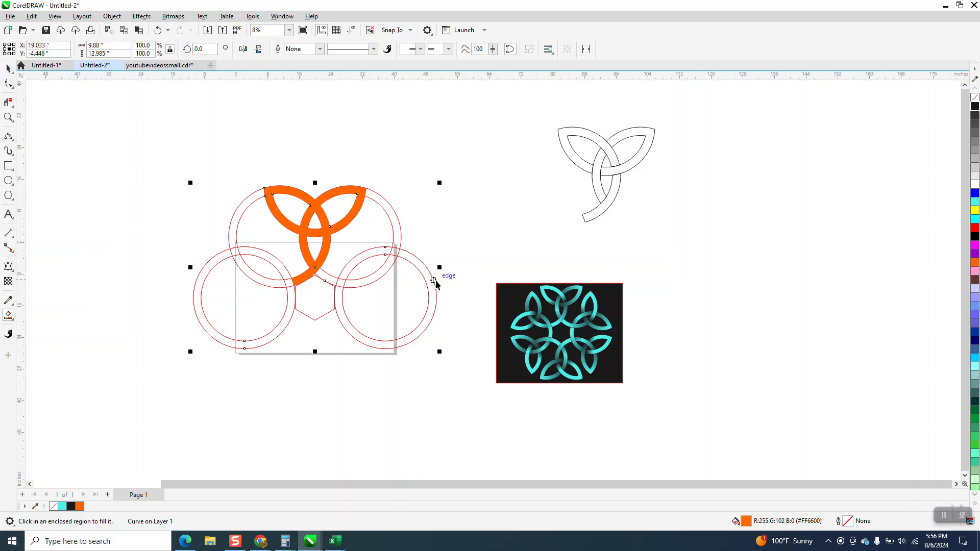
key(Left)
key(Left)
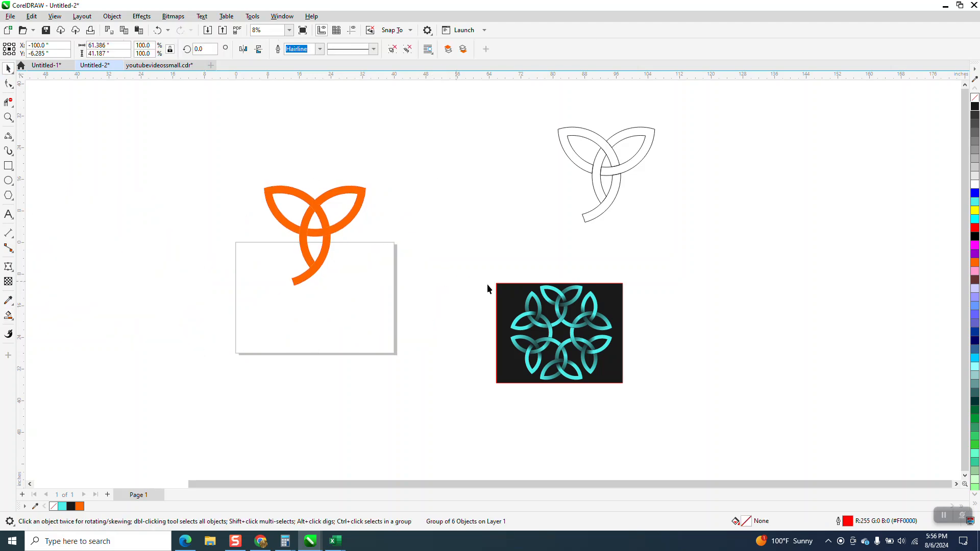
Step: Place the whole black reference trefoil directly beside the orange trefoil for comparison
click(604, 177)
drag(543, 112, 701, 242)
drag(614, 177, 416, 242)
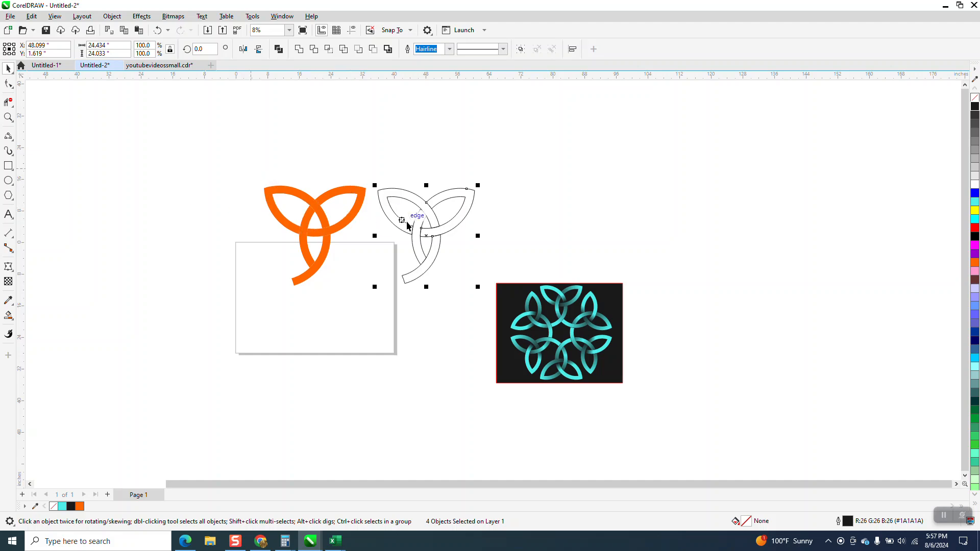
Step: Replace the new trefoil's orange fill with a thin black outline, and move the reference trefoil well away from it
drag(236, 150, 371, 310)
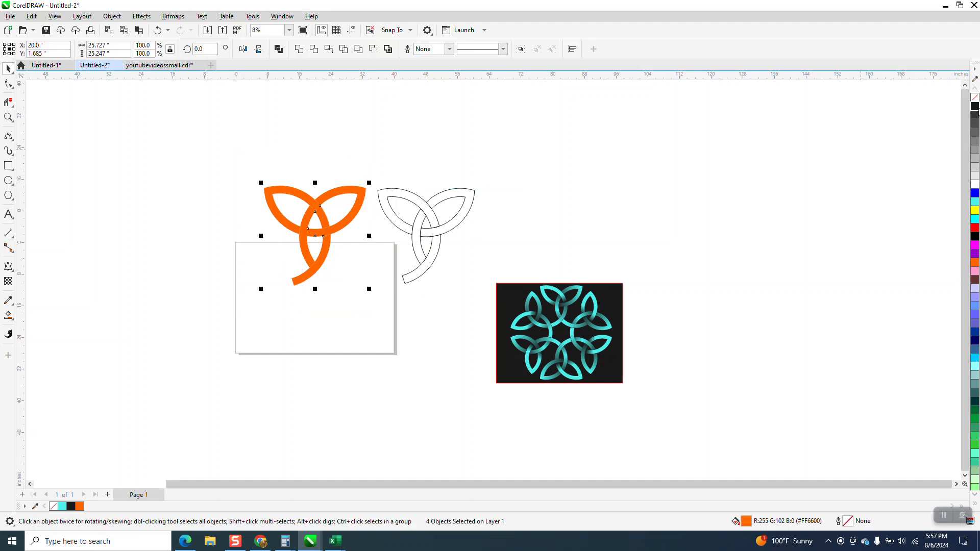
click(975, 98)
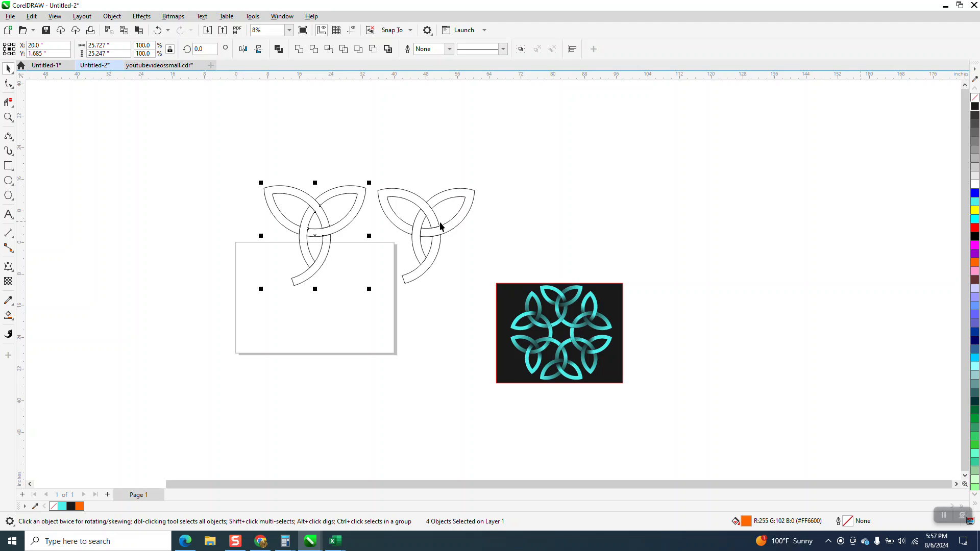
drag(500, 155, 365, 307)
drag(474, 220, 676, 181)
Step: Smart Fill the band of the new trefoil's left leaf with orange
click(8, 117)
drag(212, 157, 429, 325)
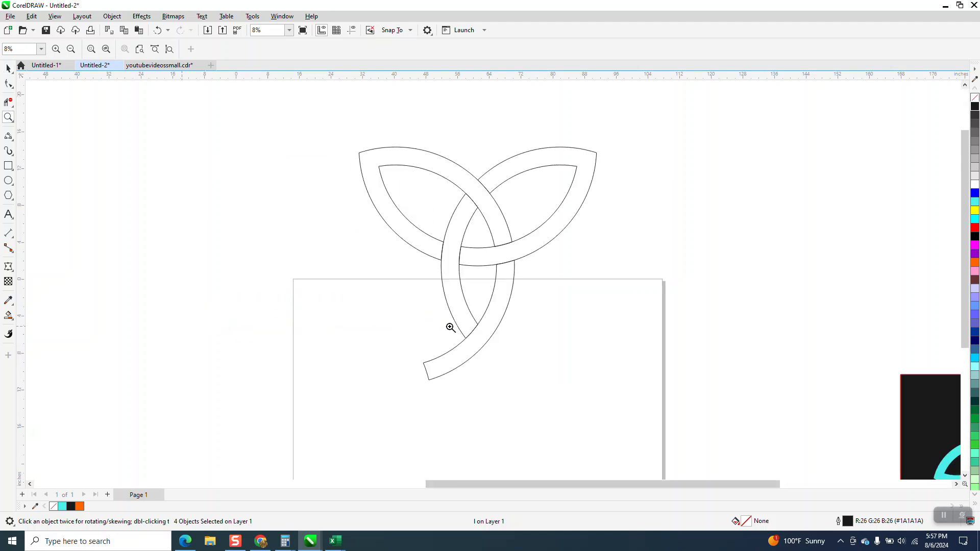
click(8, 317)
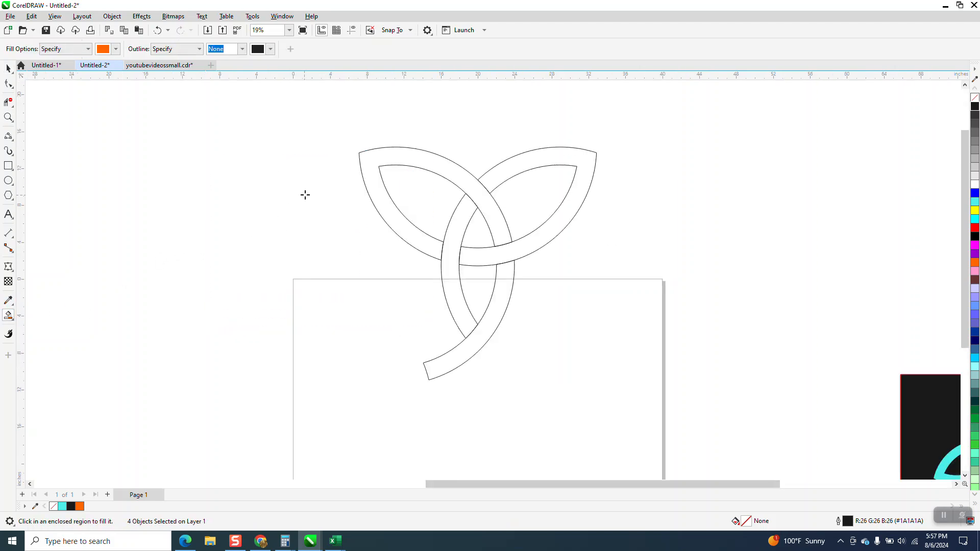
click(409, 160)
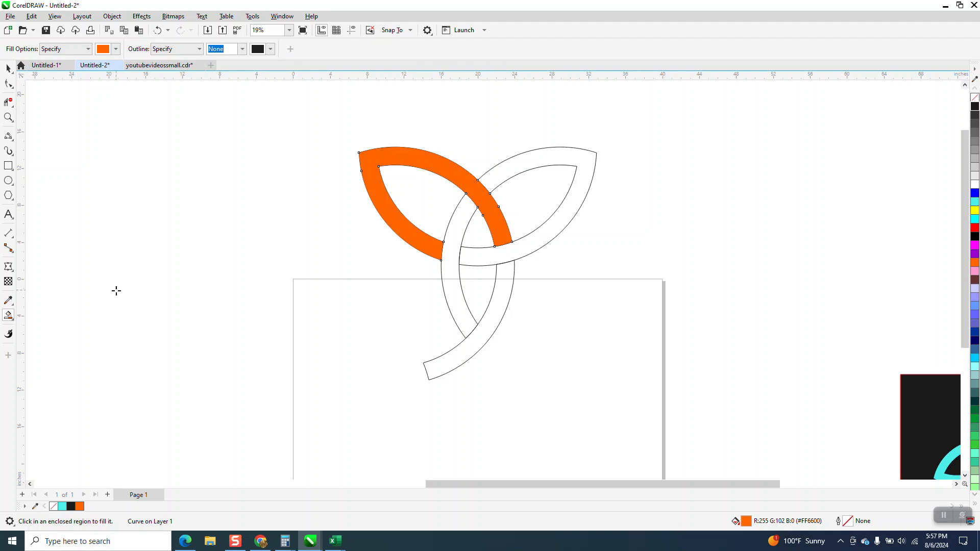
Step: Apply a linear fountain fill to the left leaf, running from orange at its tip to black at the crossing
click(12, 319)
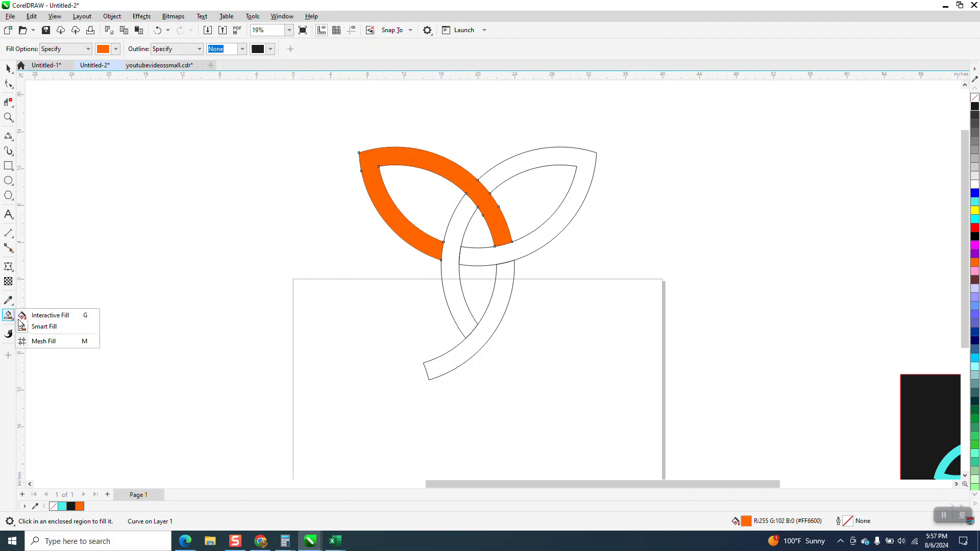
key(g)
drag(370, 154, 505, 262)
drag(974, 107, 507, 264)
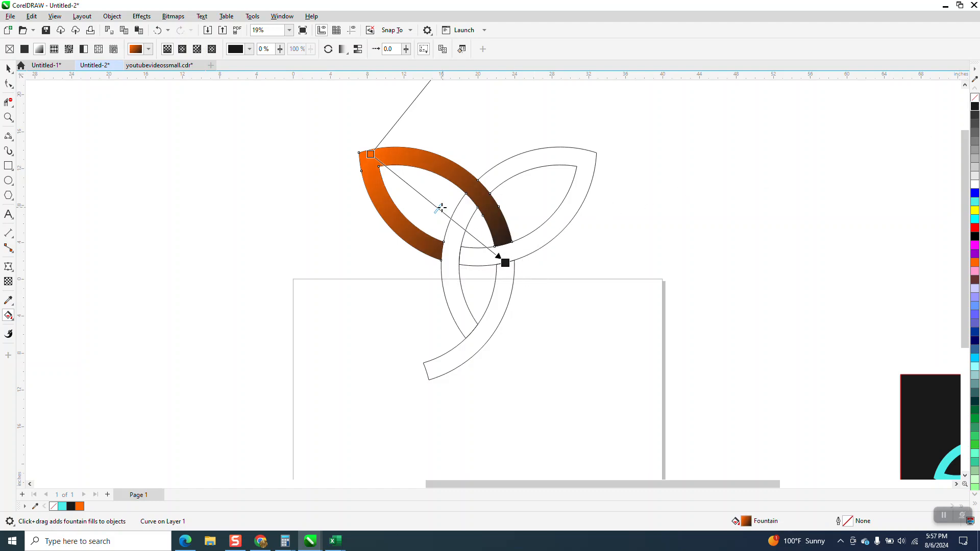
Step: Shift the left leaf's gradient midpoint close to the black end, and adjust the gradient's skew handle
drag(454, 217, 481, 239)
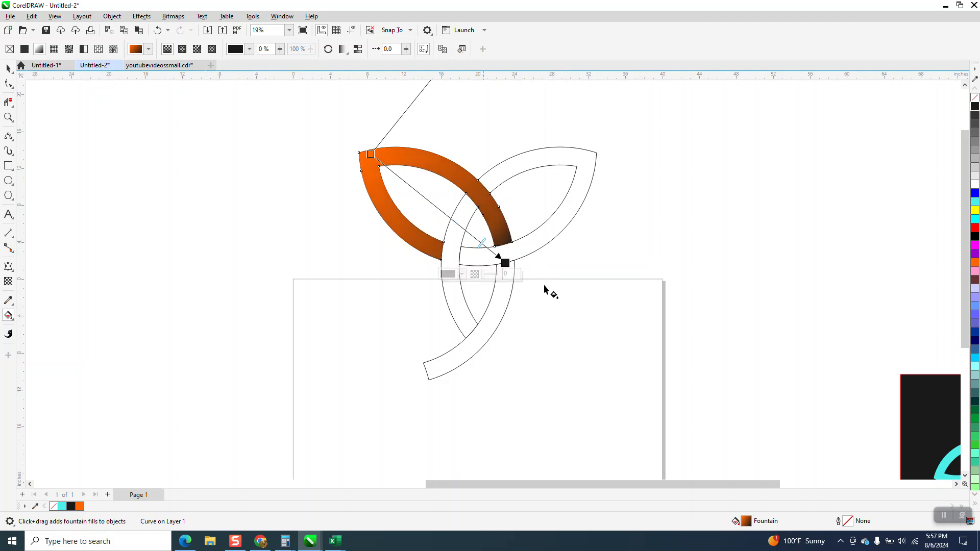
scroll(518, 263, down, 1)
scroll(521, 264, down, 1)
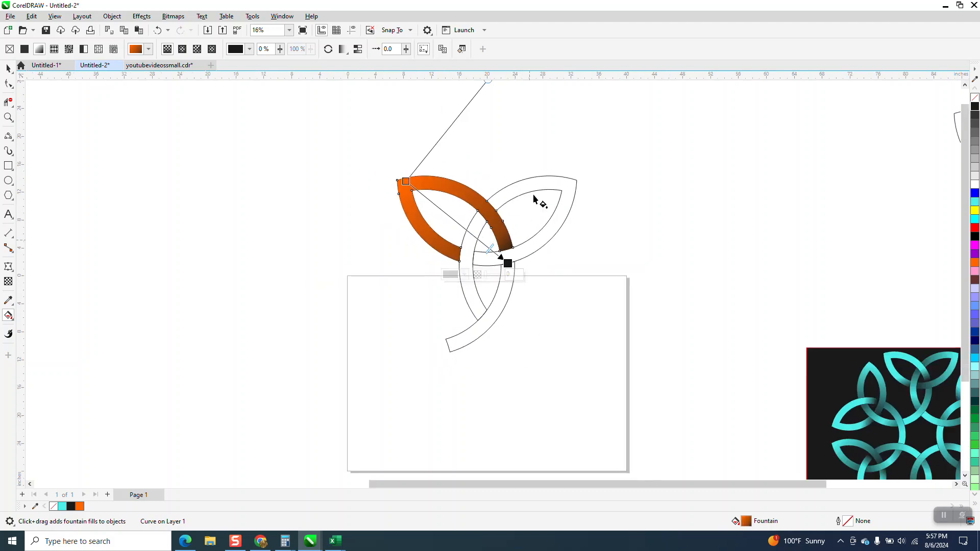
drag(488, 81, 509, 101)
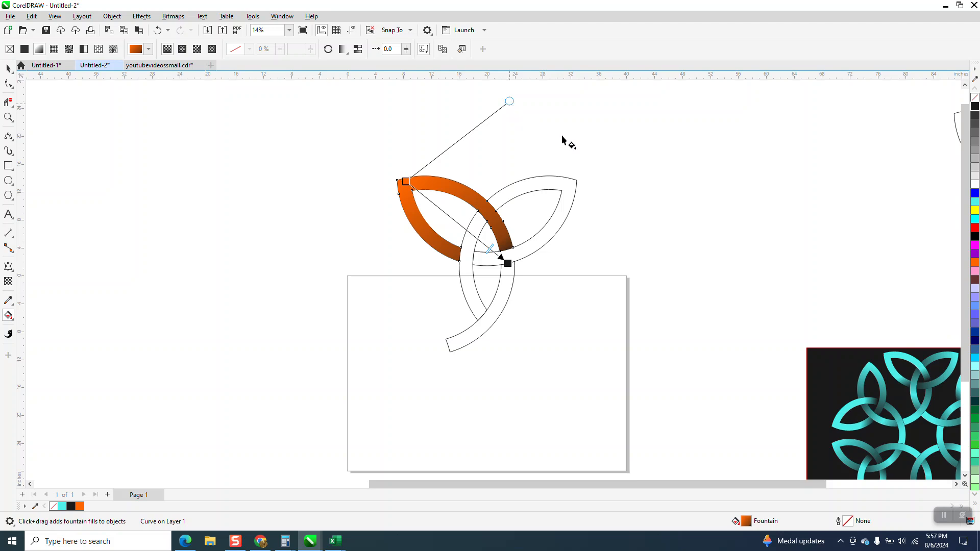
click(7, 69)
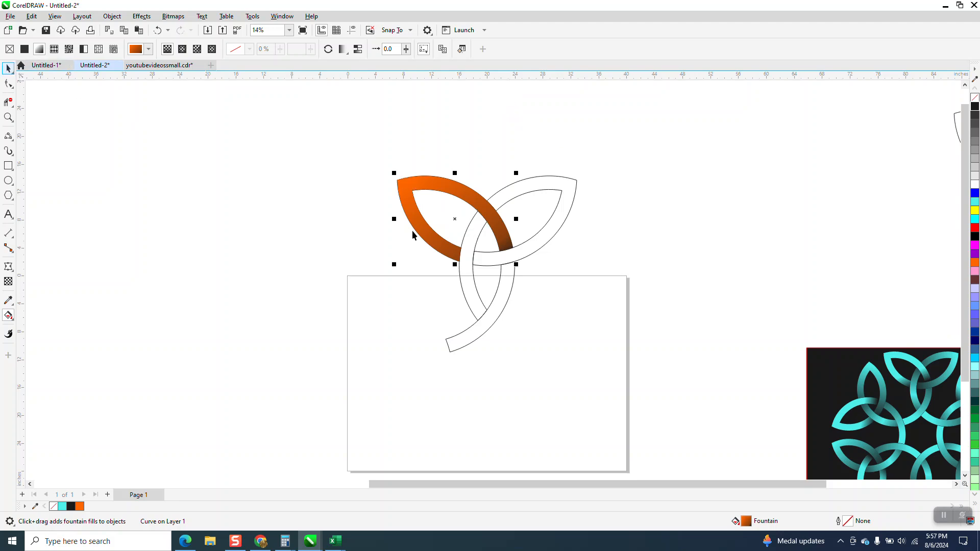
Step: Smart Fill the band of the new trefoil's right leaf with orange
click(8, 315)
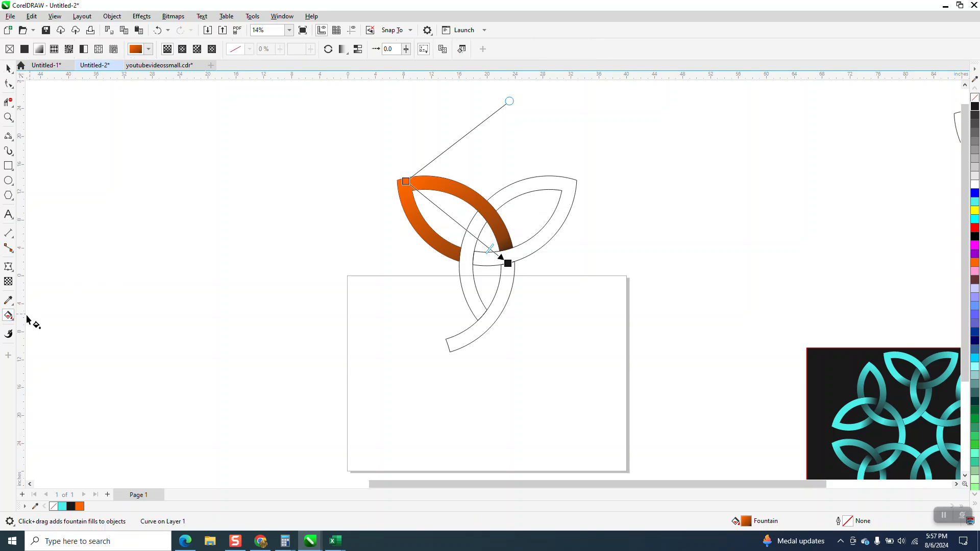
click(9, 316)
click(38, 327)
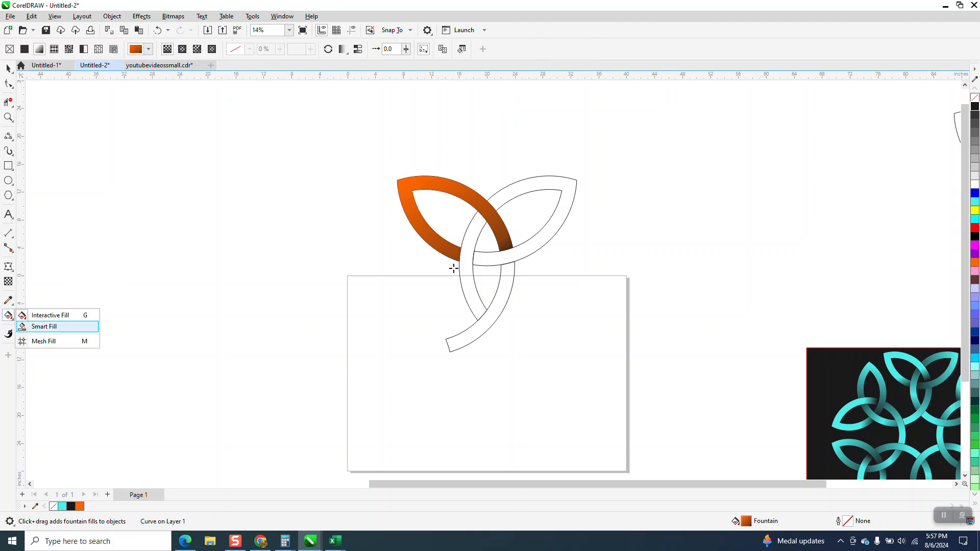
click(570, 187)
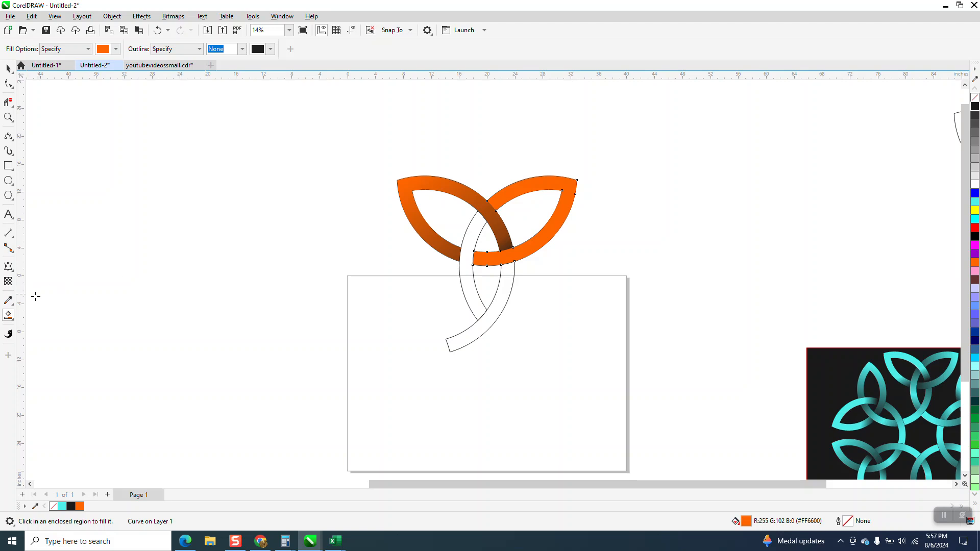
Step: Apply a fountain fill to the right leaf from orange at its tip to black at the crossing, with the midpoint nearer the black
click(15, 322)
click(45, 316)
drag(574, 184, 461, 247)
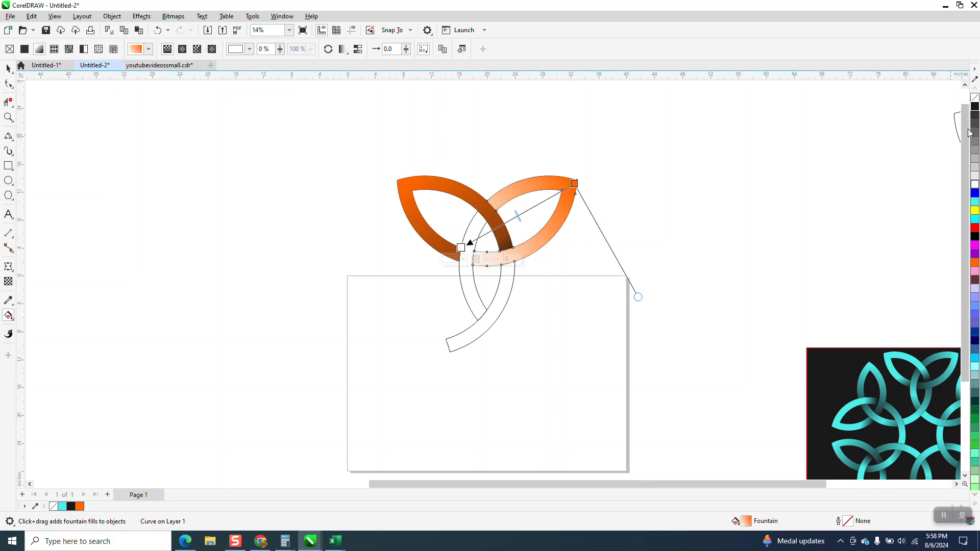
drag(975, 110, 487, 249)
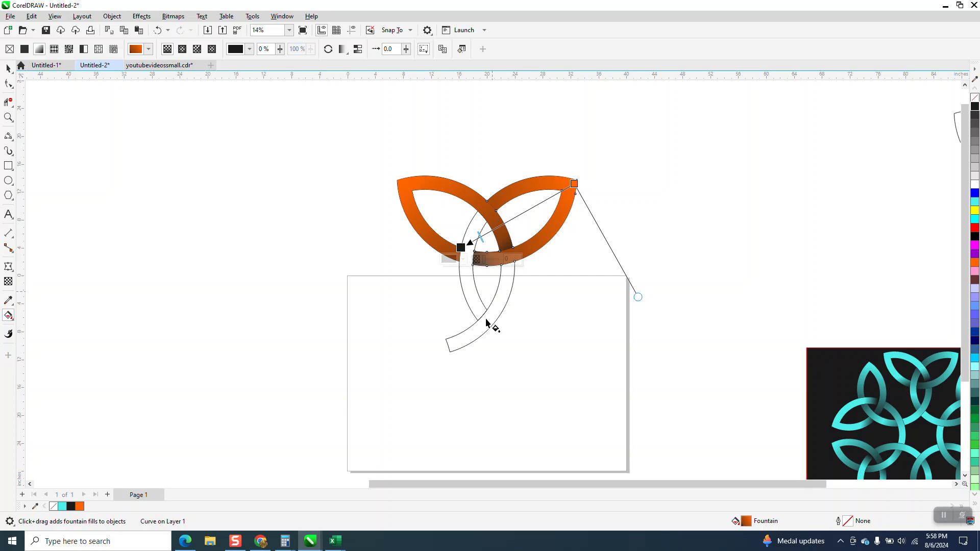
Step: Smart Fill the left arc of the trefoil's lower loop with orange
click(8, 68)
click(237, 183)
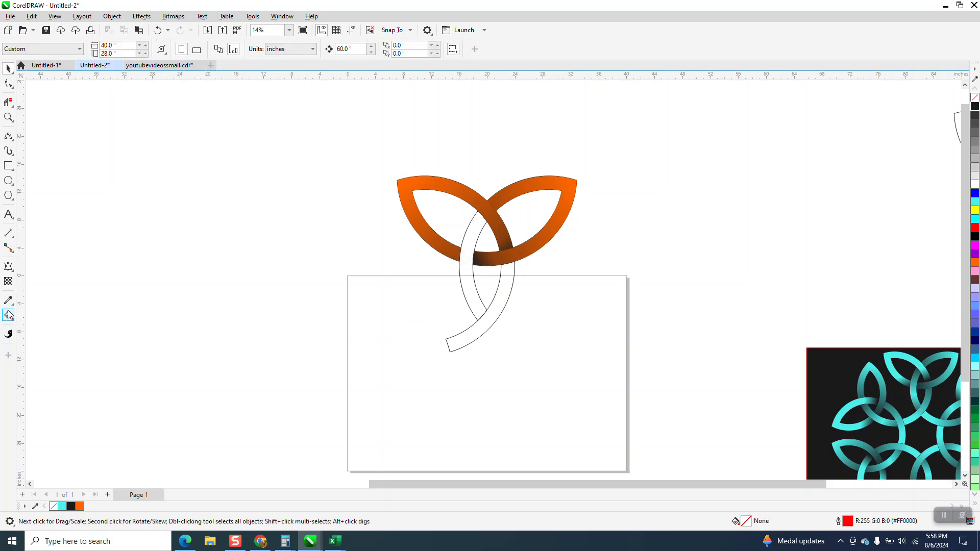
click(8, 315)
click(13, 321)
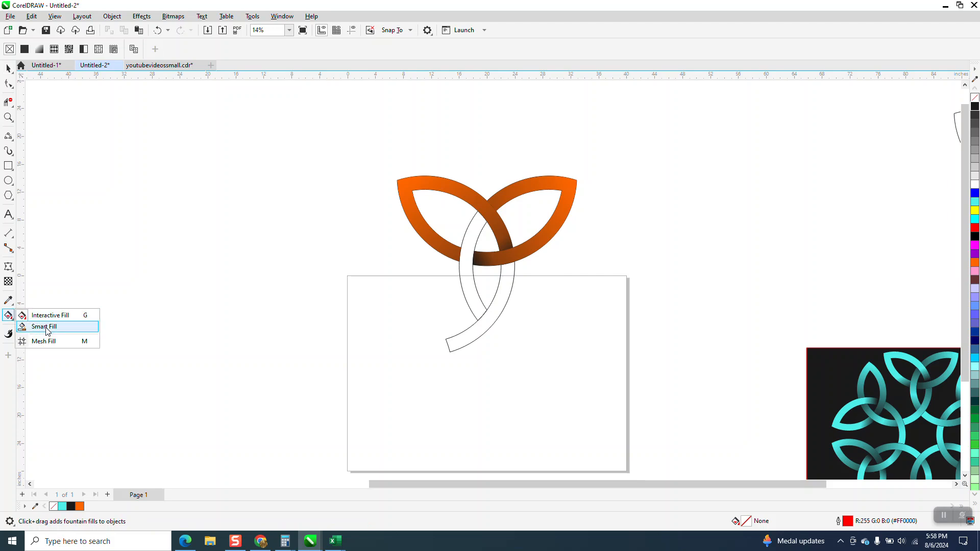
click(466, 289)
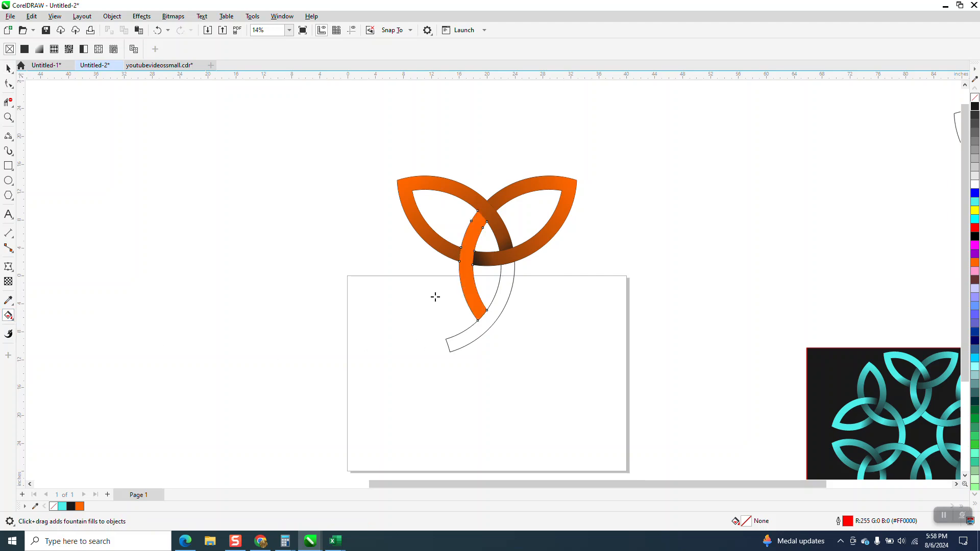
Step: Apply a vertical linear fountain fill to the lower loop's left arc, black at both ends with orange in the middle
click(13, 321)
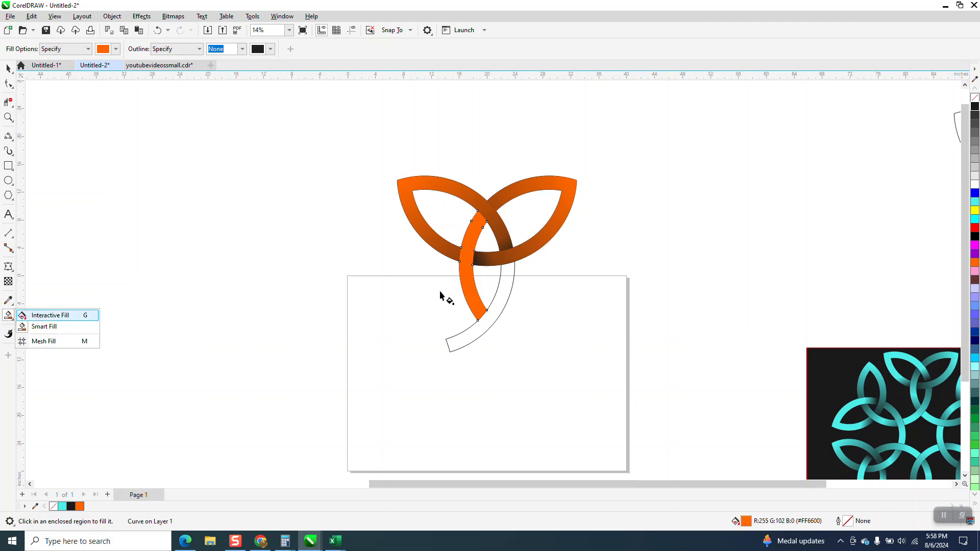
key(g)
click(14, 322)
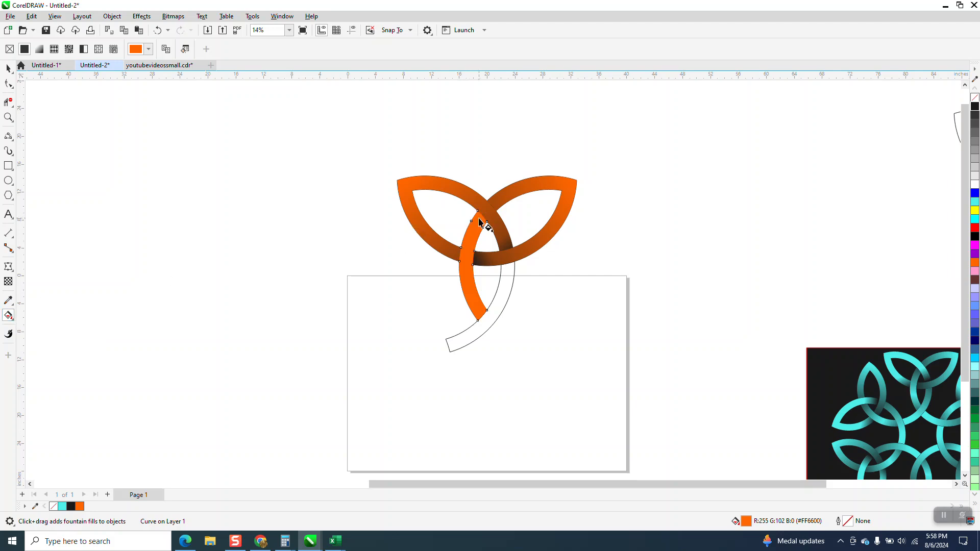
drag(478, 220, 477, 329)
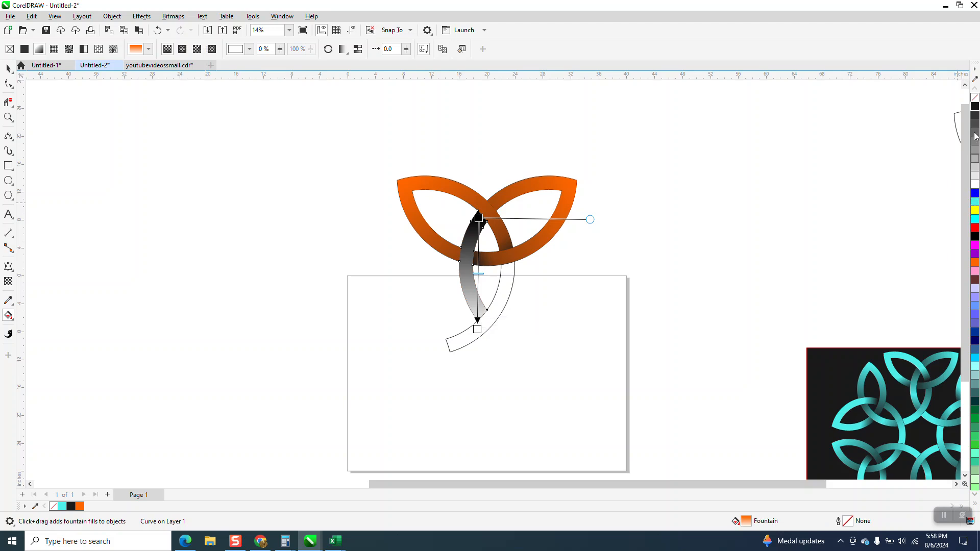
drag(797, 189, 478, 329)
drag(974, 106, 900, 239)
click(551, 333)
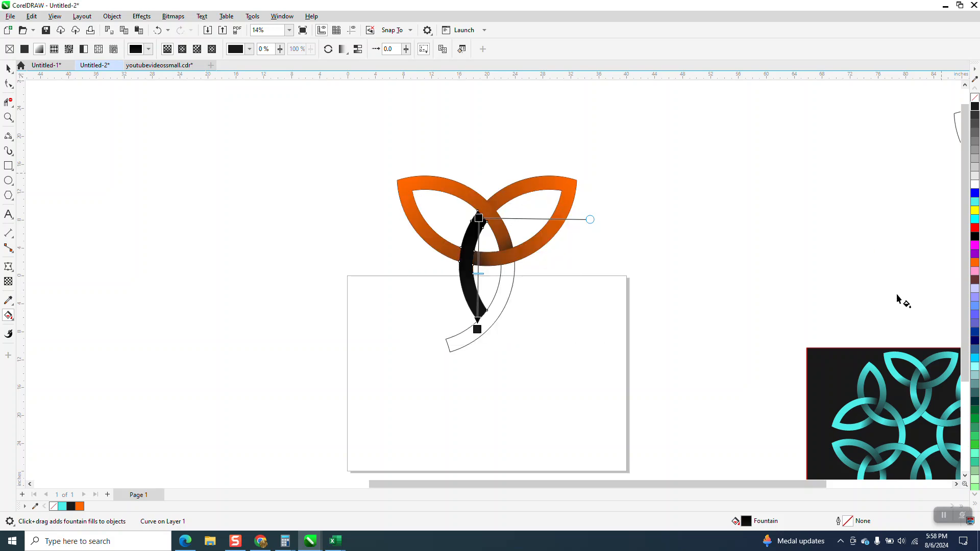
drag(977, 266, 480, 276)
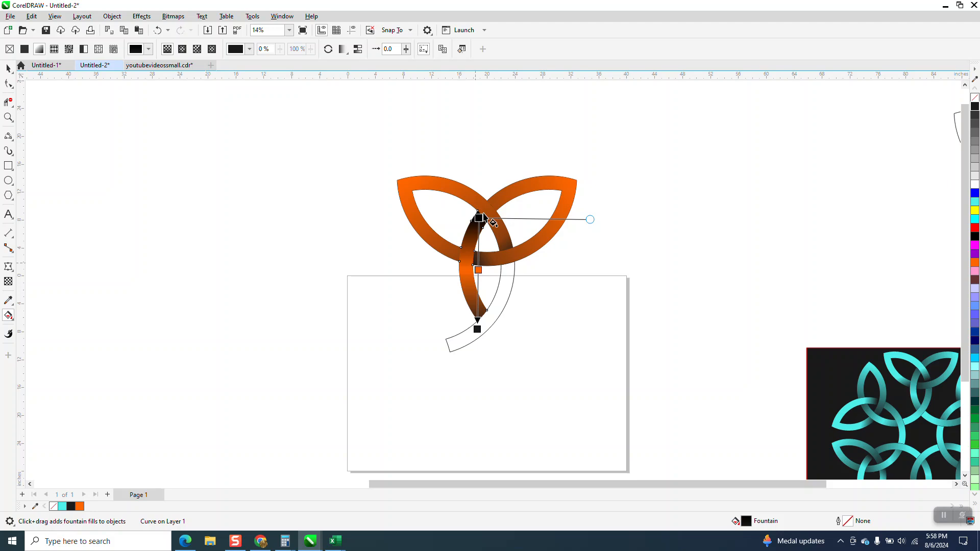
Step: Extend the gradient's two black ends beyond the top and bottom of the left arc, and deselect it
drag(478, 218, 484, 186)
drag(478, 329, 480, 351)
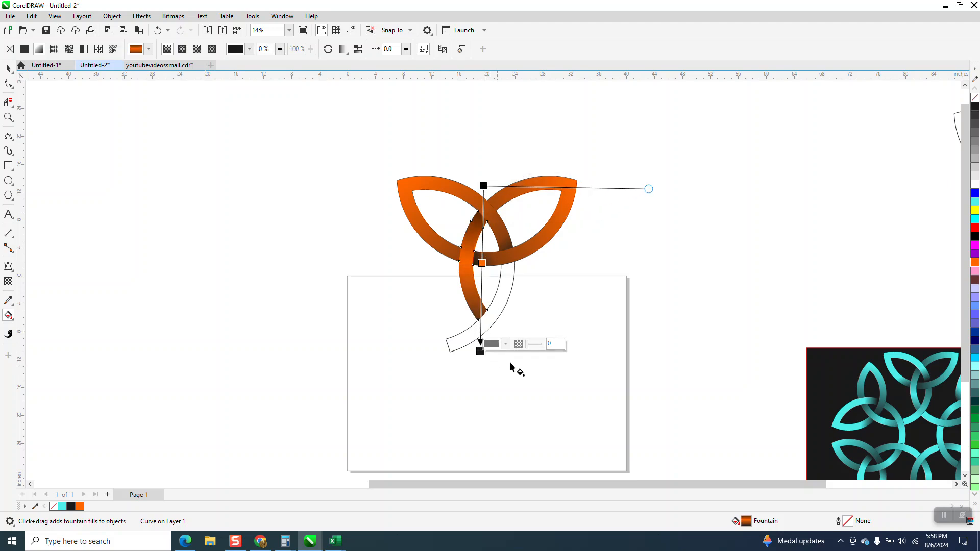
click(8, 68)
click(503, 268)
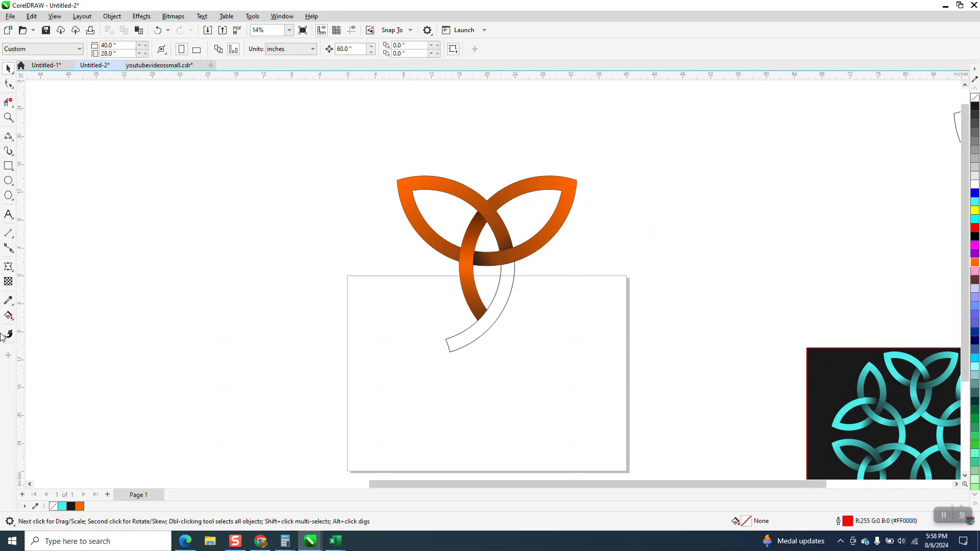
Step: Smart Fill the lower loop's remaining right arc, including its tail, with orange
key(g)
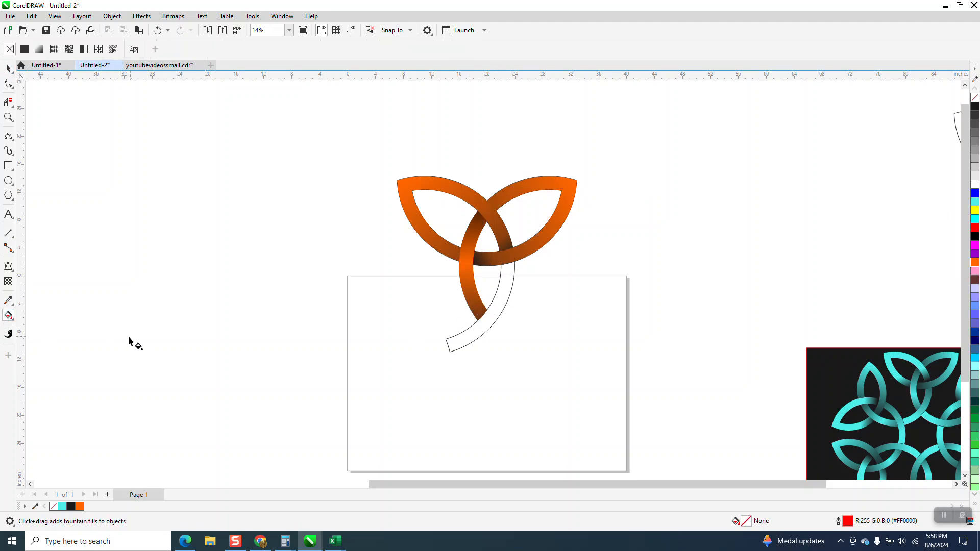
click(9, 316)
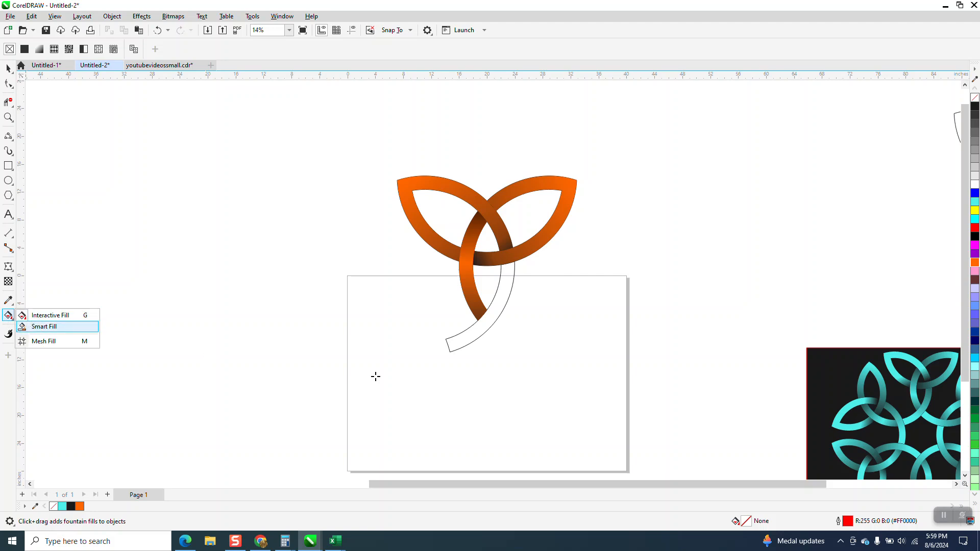
click(490, 323)
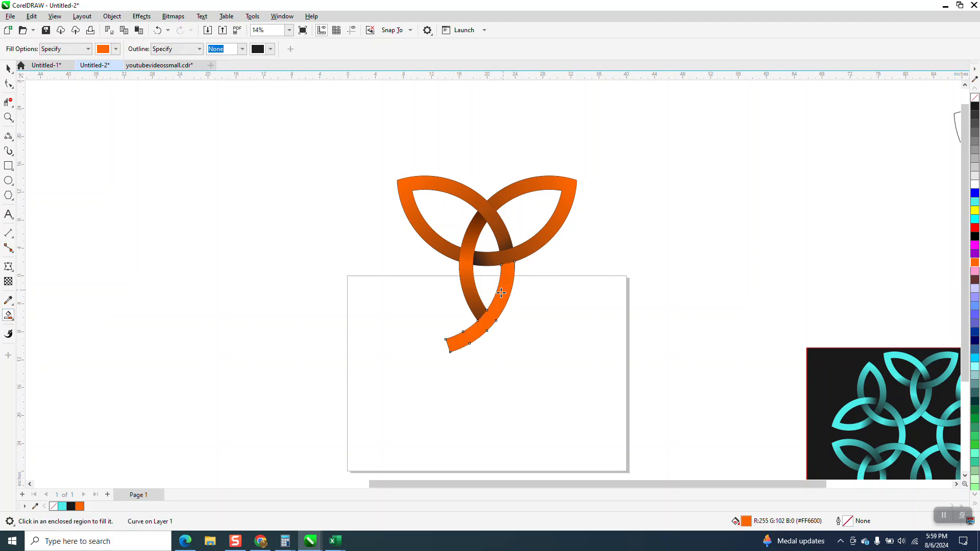
Step: Apply a diagonal fountain fill along the right arc and tail, with black at both ends and orange in the middle
click(13, 320)
click(51, 316)
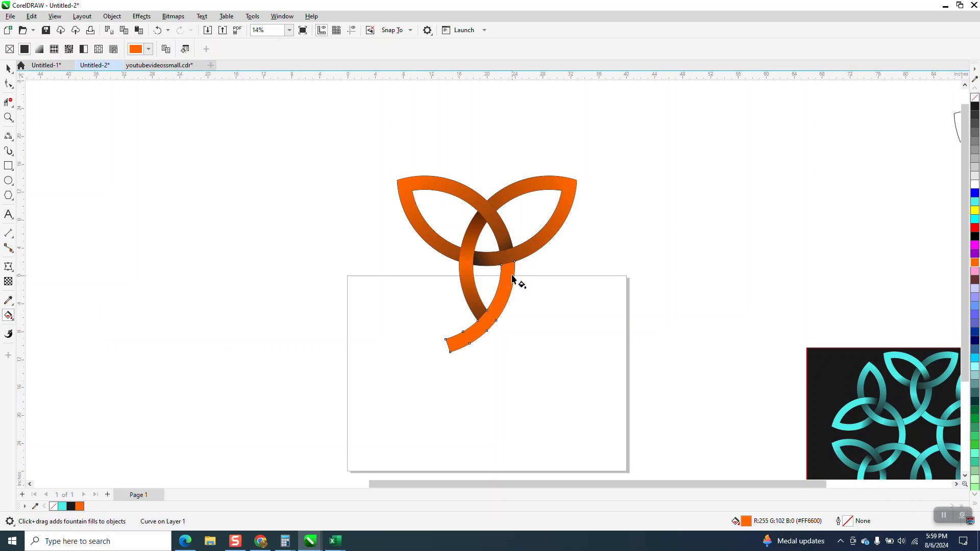
drag(512, 271, 443, 367)
drag(973, 113, 513, 271)
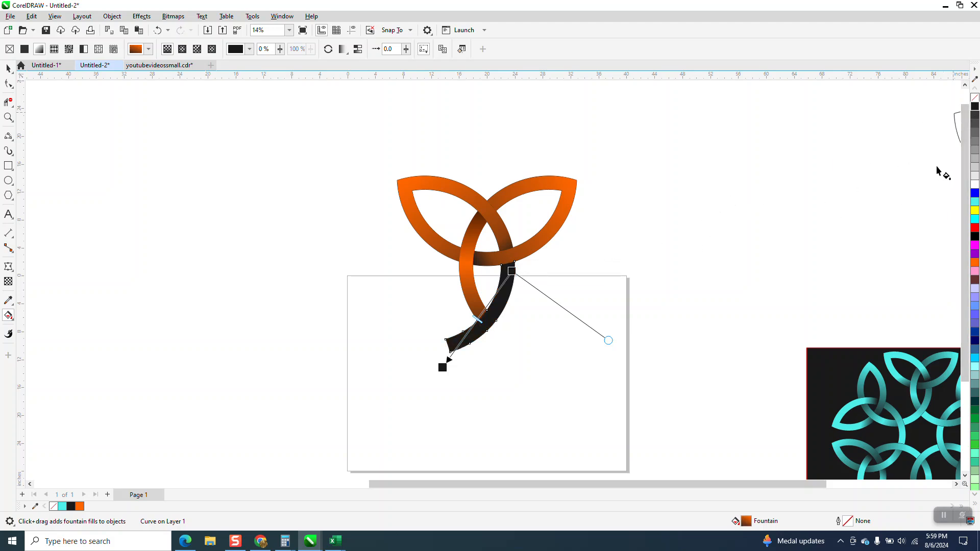
drag(929, 280, 482, 312)
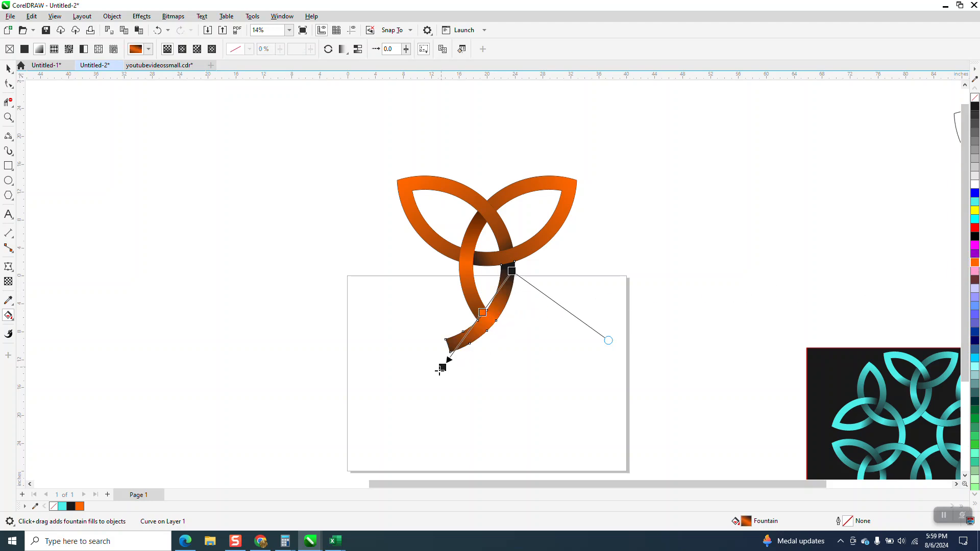
Step: Move both black end nodes of the right arc's gradient outward past the ends of the piece
drag(443, 368, 421, 376)
drag(621, 361, 667, 284)
drag(511, 270, 532, 253)
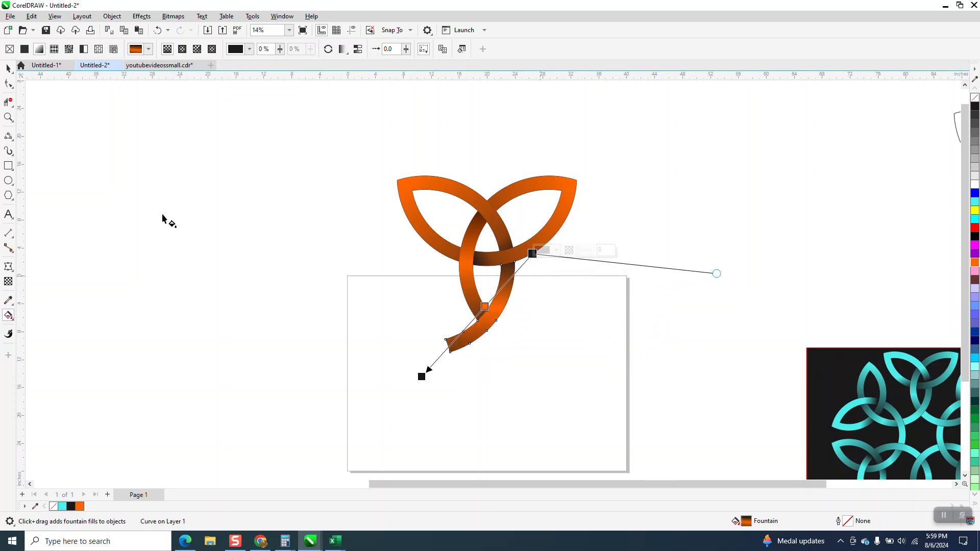
Step: Select all the pieces of the filled trefoil and group them
click(8, 68)
mouse_move(346, 144)
mouse_down()
mouse_move(667, 416)
mouse_move(681, 408)
mouse_up()
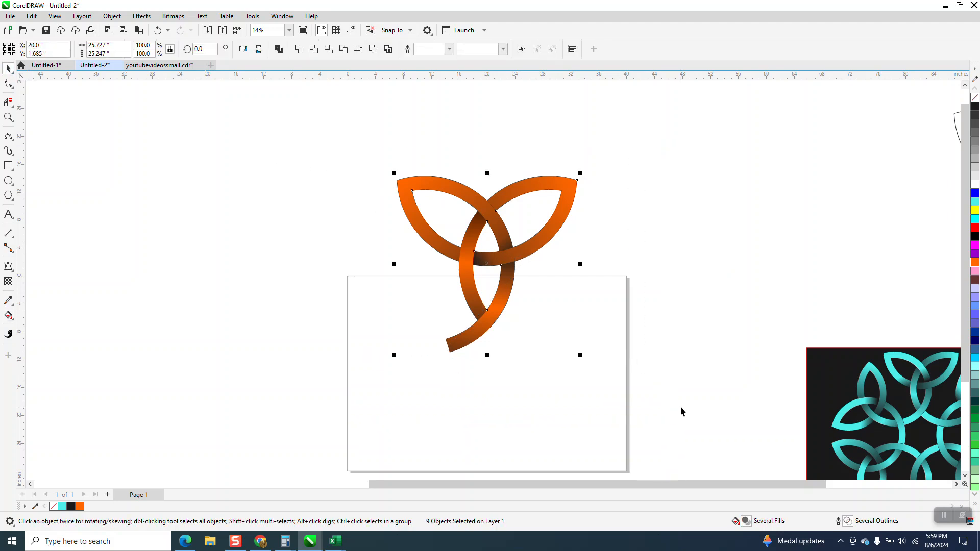
key(ctrl+g)
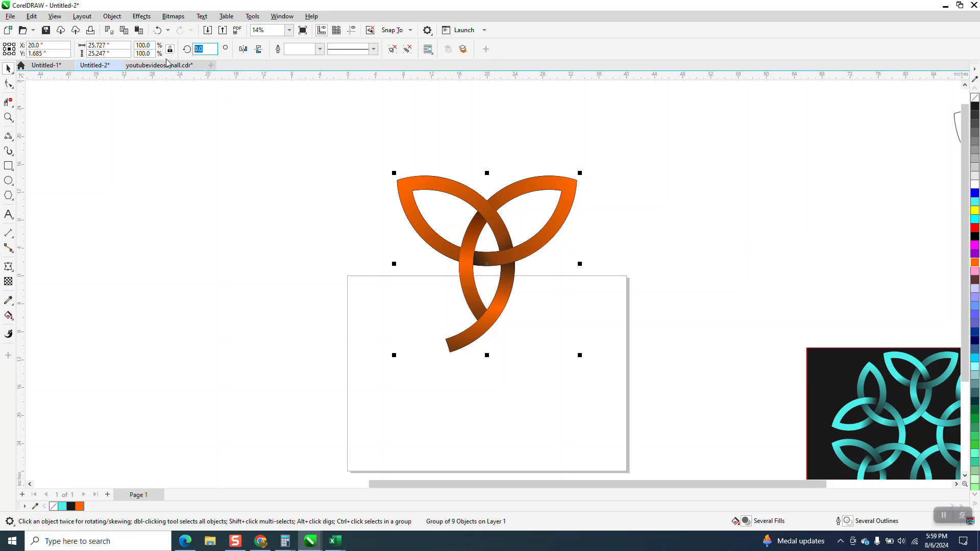
Step: Create a copy of the trefoil group rotated 60 degrees, and repeat the duplication until six trefoils complete the ring
text(60)
key(Return)
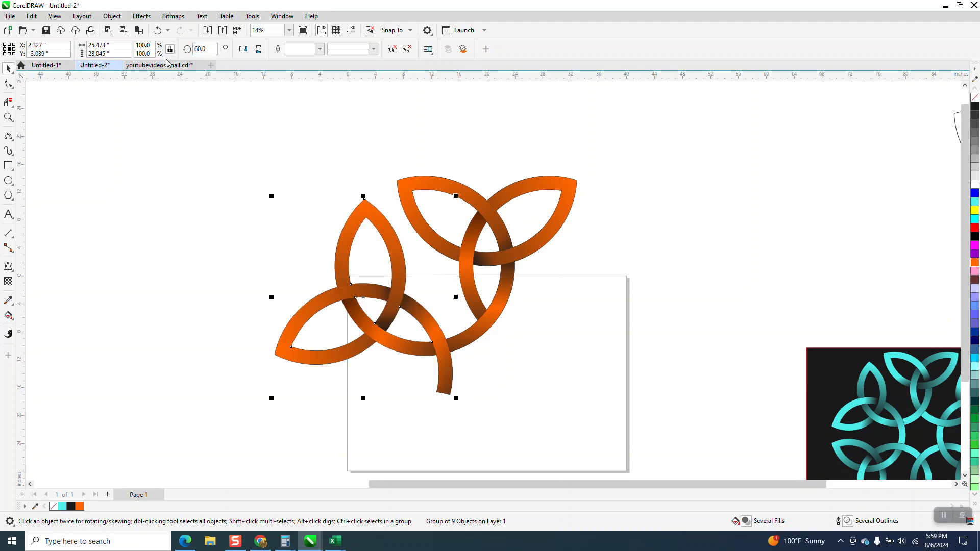
key(ctrl+r)
key(ctrl+r)
key(ctrl+r)
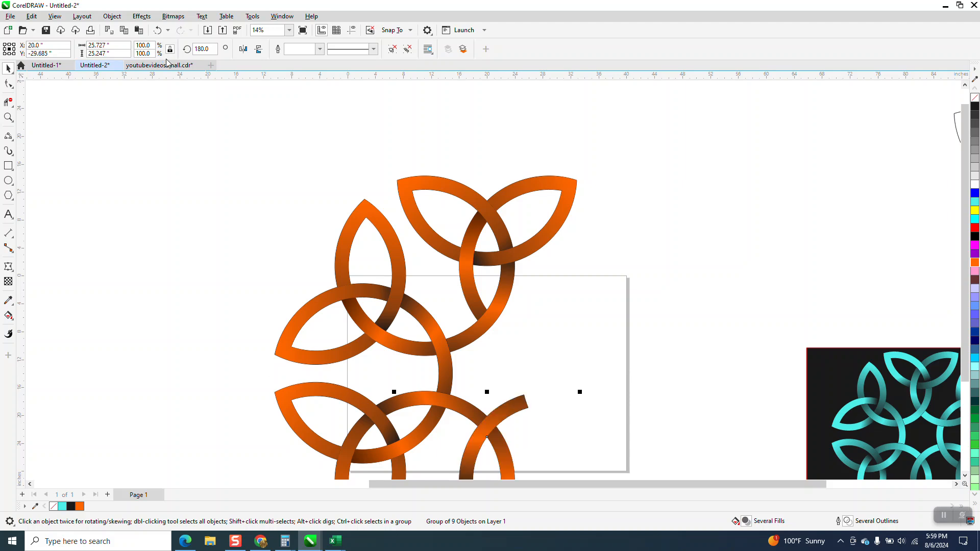
key(ctrl+r)
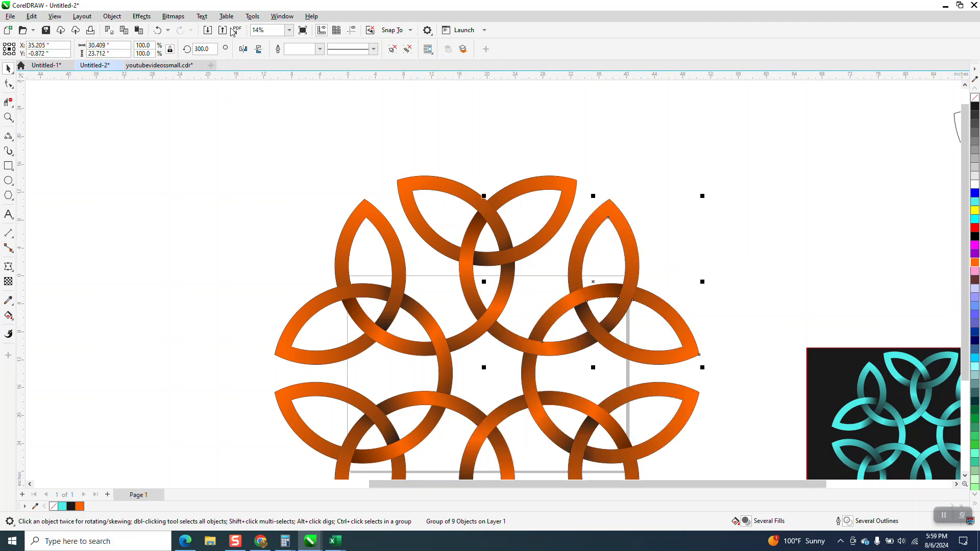
Step: Group the six orange trefoils and scale the knot down proportionally to about 24.3 by 22.6 inches
scroll(427, 114, down, 3)
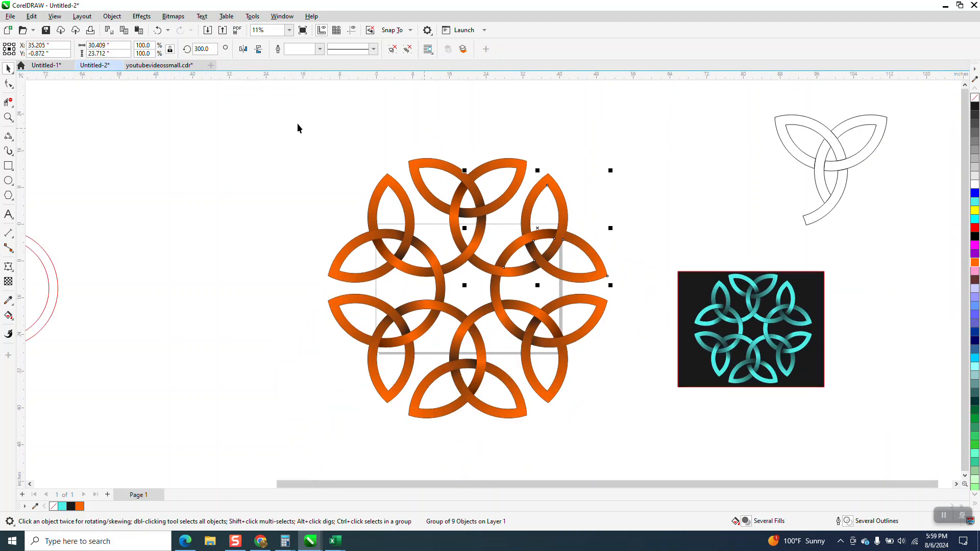
drag(446, 353, 635, 418)
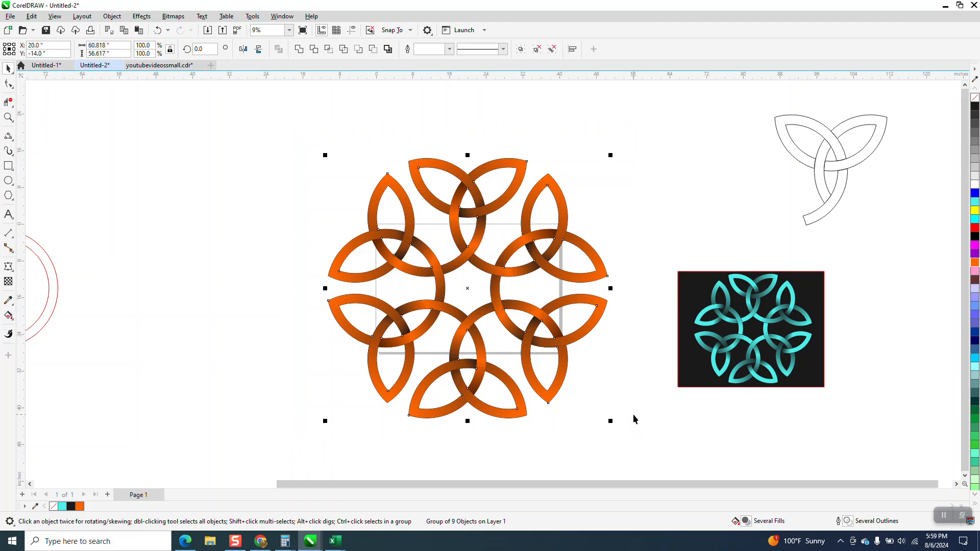
key(ctrl+g)
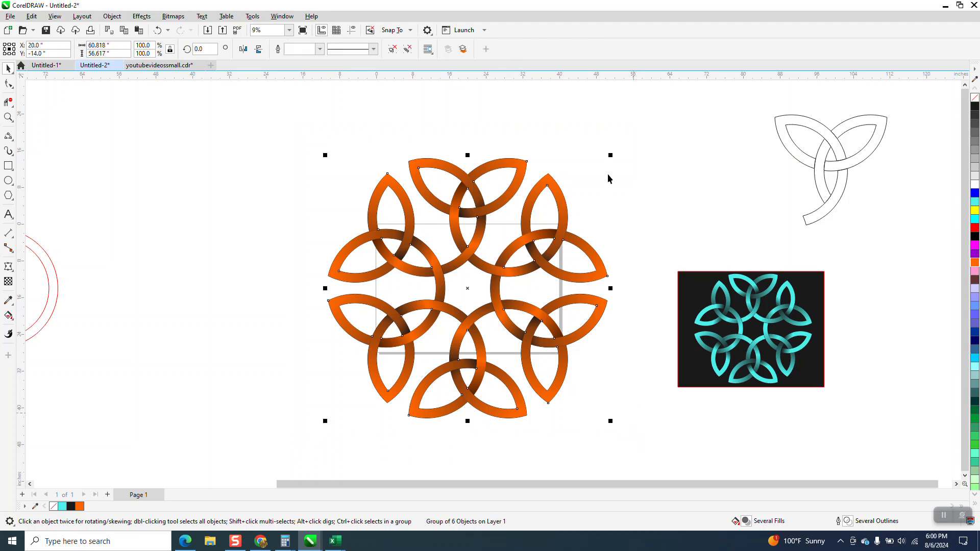
drag(611, 155, 474, 312)
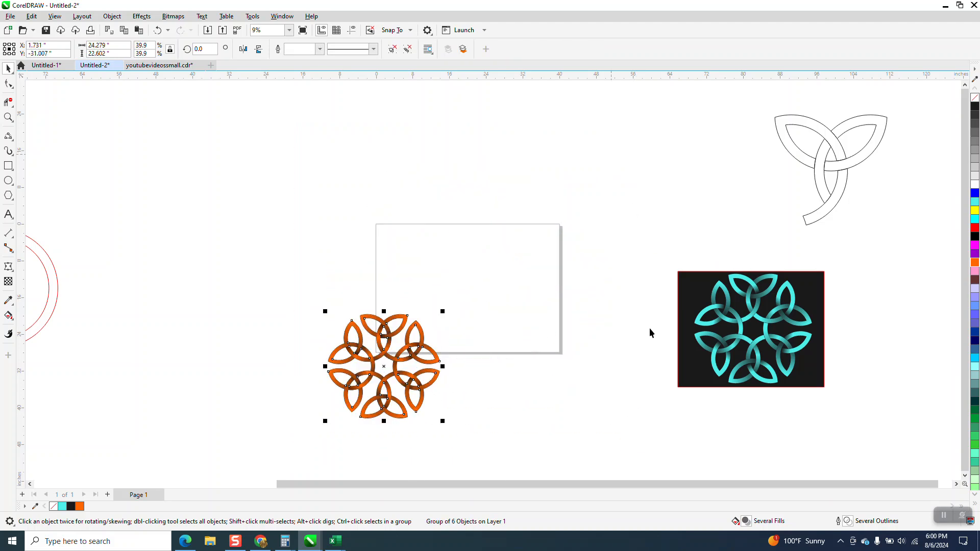
Step: Place the turquoise reference beside the orange knot and stretch only its dark background rectangle to about 63.5 inches wide, behind both knots
drag(667, 251, 849, 430)
drag(537, 378, 329, 371)
click(158, 31)
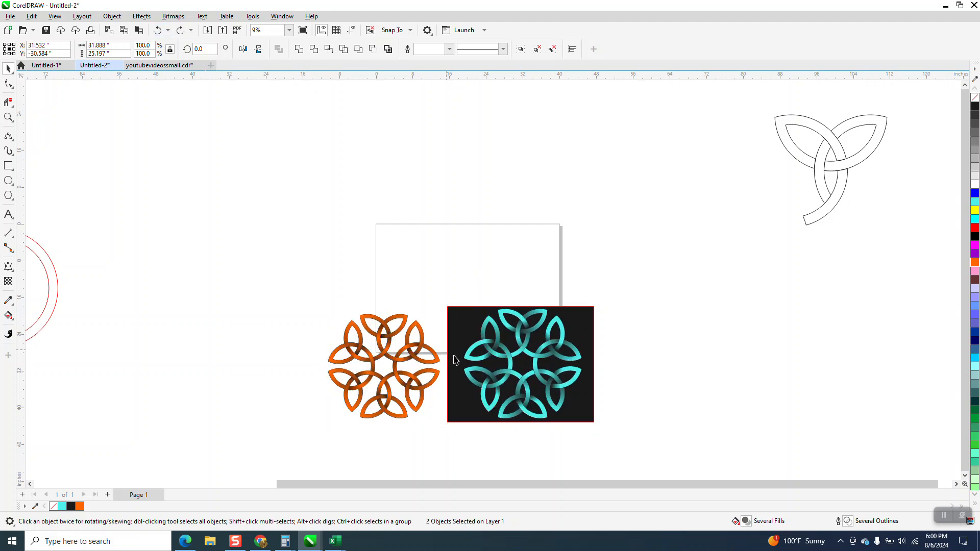
click(452, 360)
drag(445, 364, 301, 368)
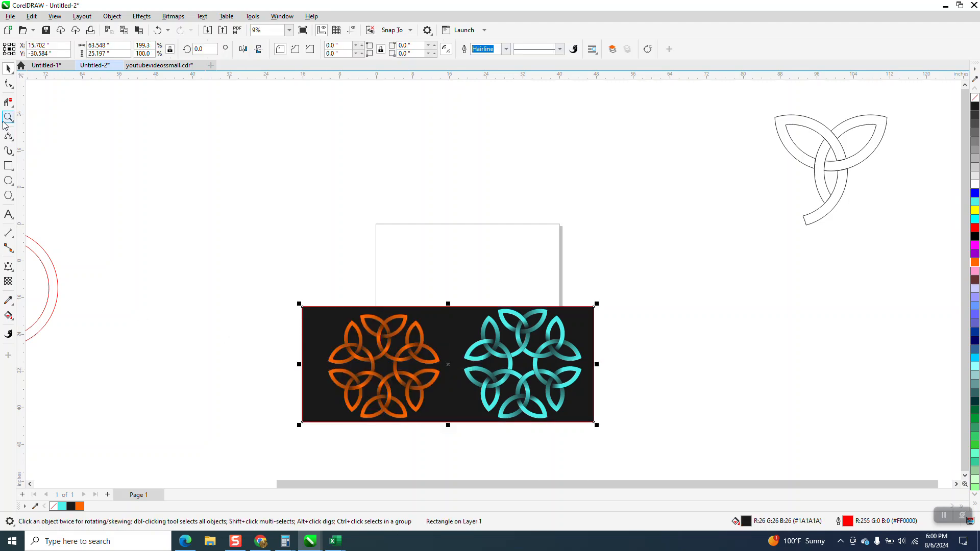
drag(280, 300, 705, 461)
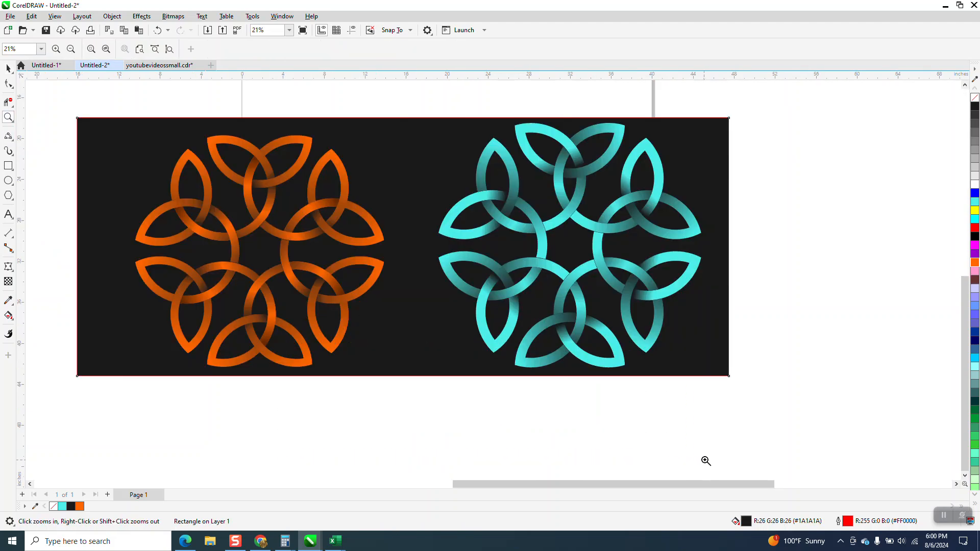